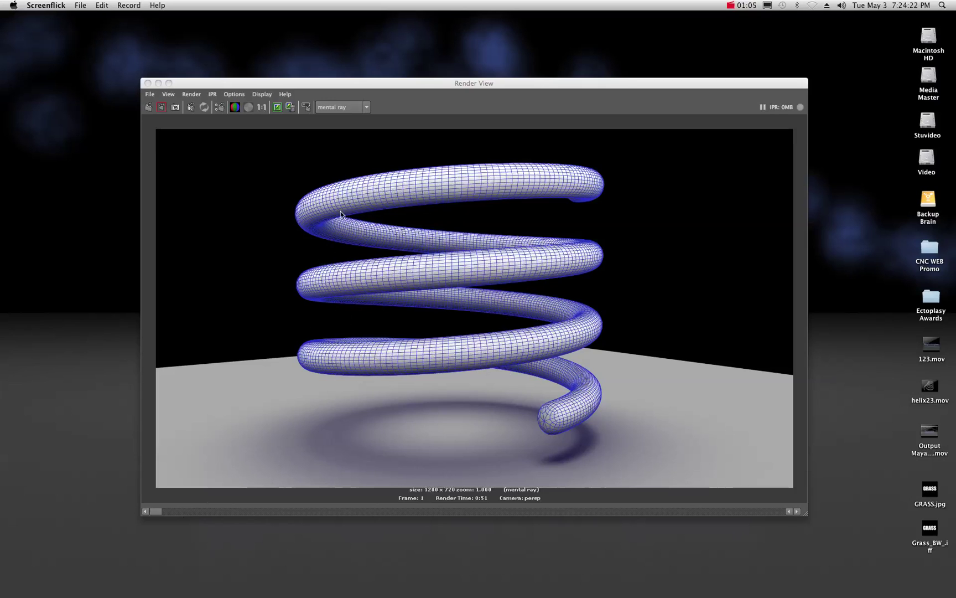
# - Compare the stored helix renders in the Render View, ending on the one with the smoother shadow
pyautogui.click(158, 512)
pyautogui.moveTo(158, 512); pyautogui.dragTo(790, 514)
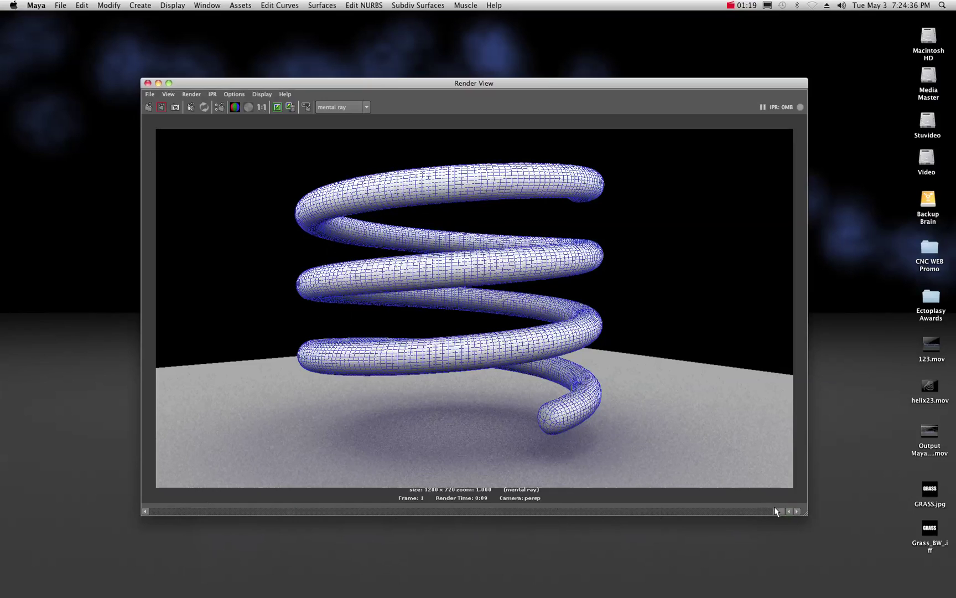
pyautogui.moveTo(779, 514); pyautogui.dragTo(573, 508)
pyautogui.moveTo(368, 508); pyautogui.dragTo(181, 512)
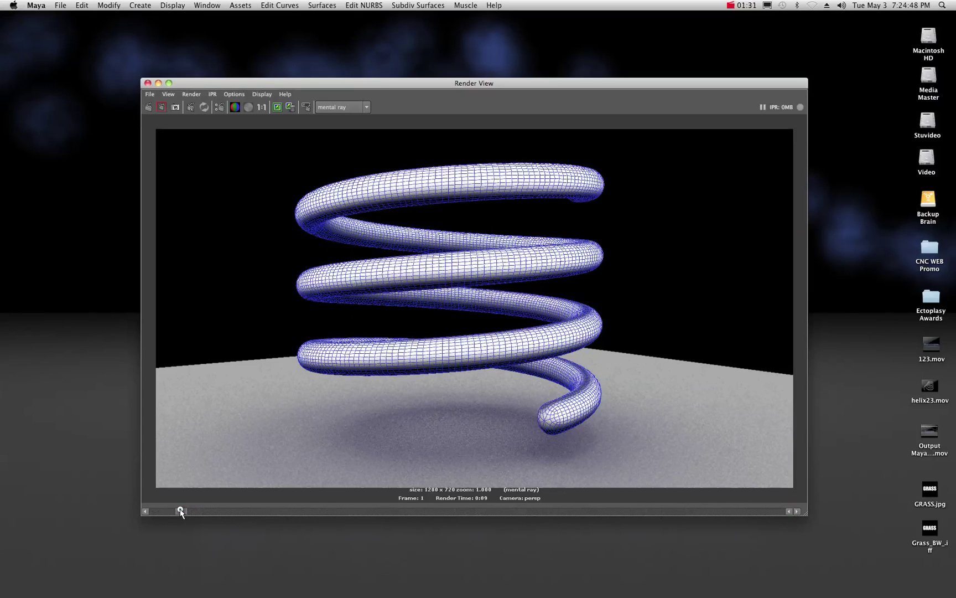
pyautogui.moveTo(180, 511); pyautogui.dragTo(153, 510)
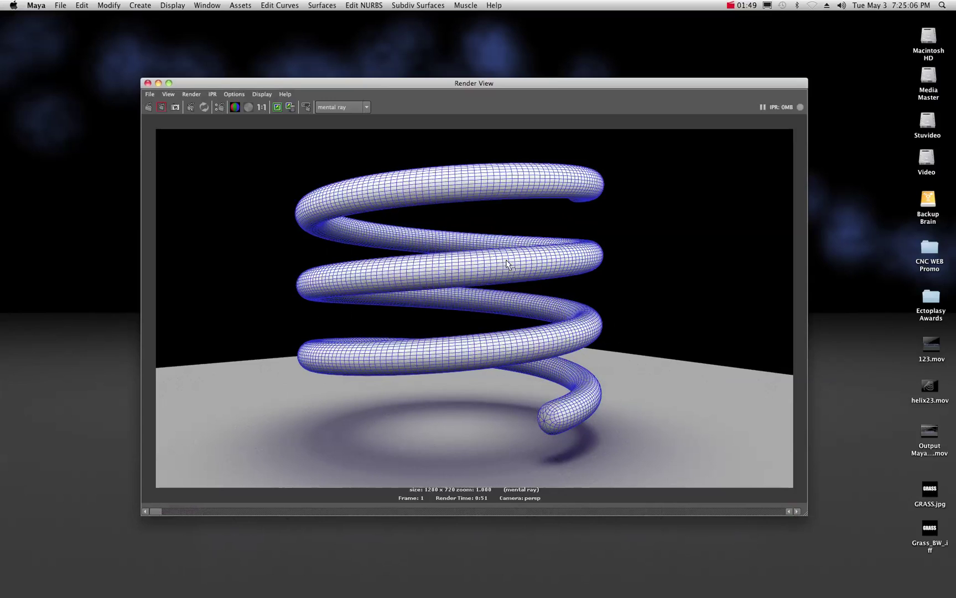
# - Switch to Preview, view the minimised tutorial channel and robot rigging web page images, and close both
pyautogui.moveTo(832, 588)
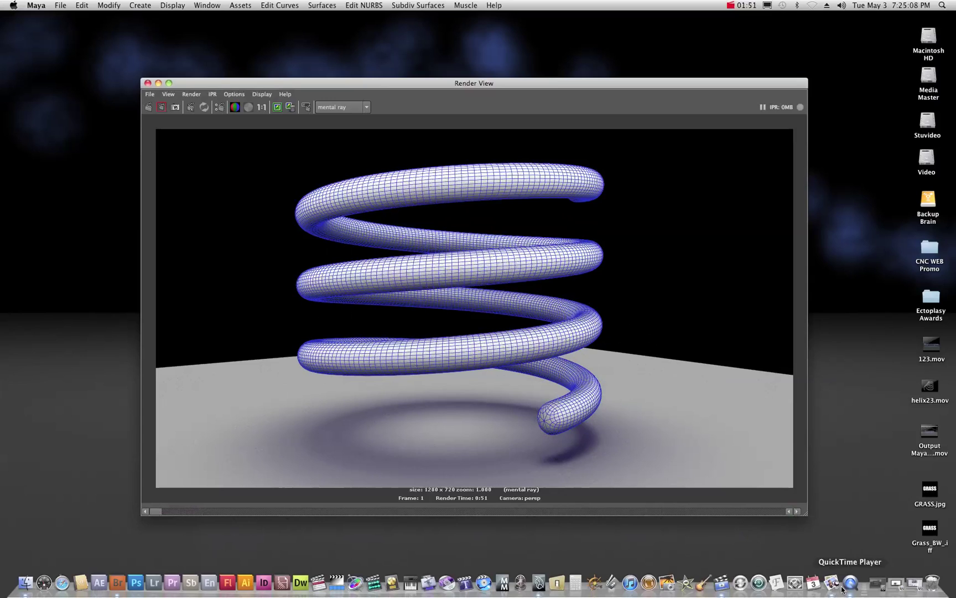
pyautogui.click(915, 584)
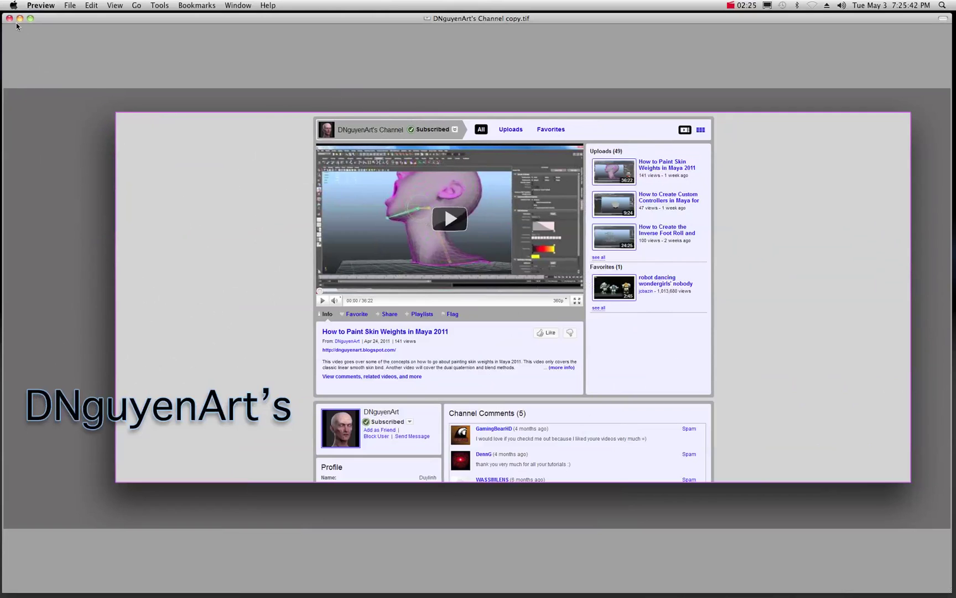
pyautogui.moveTo(855, 591)
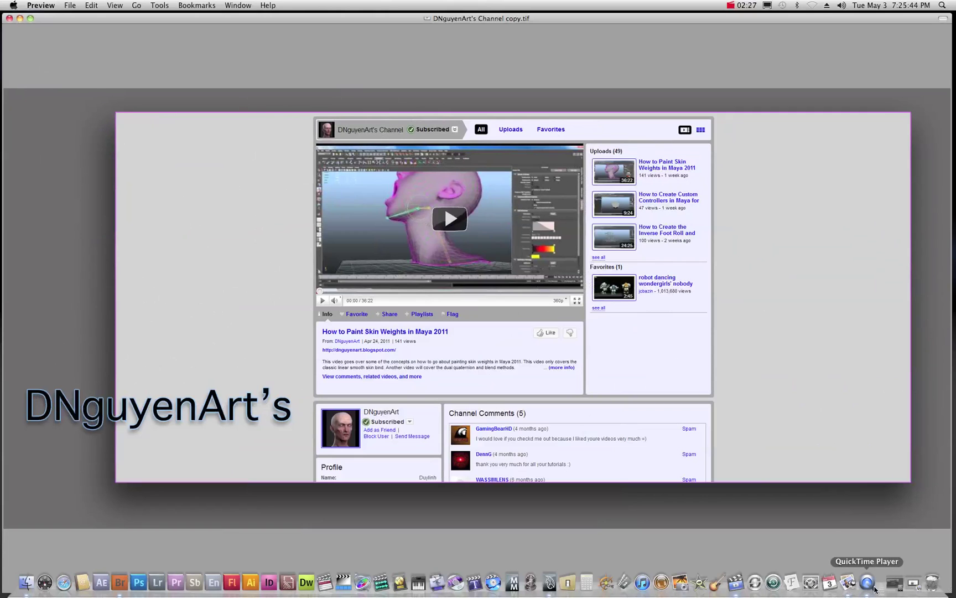
pyautogui.click(914, 583)
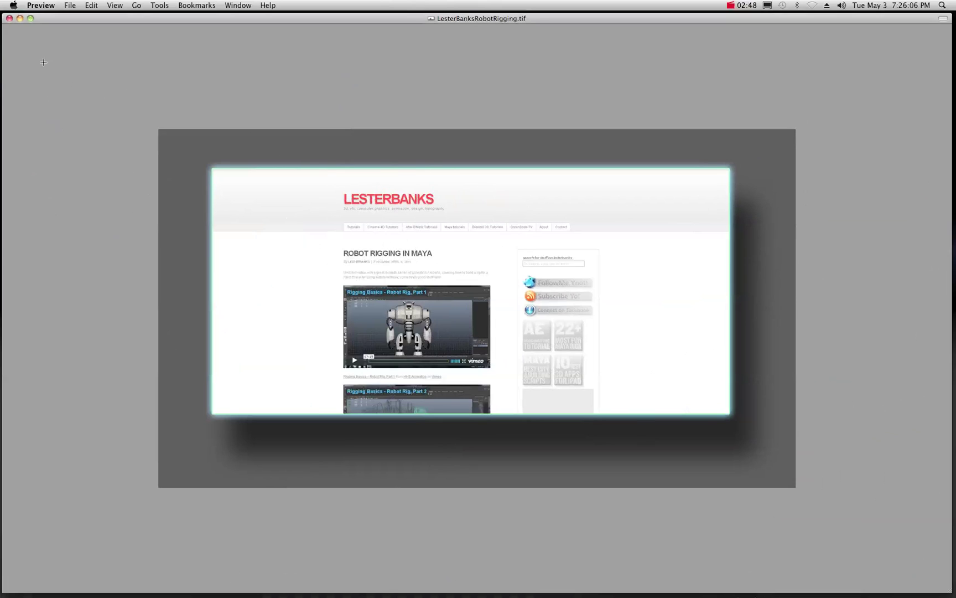
pyautogui.click(9, 18)
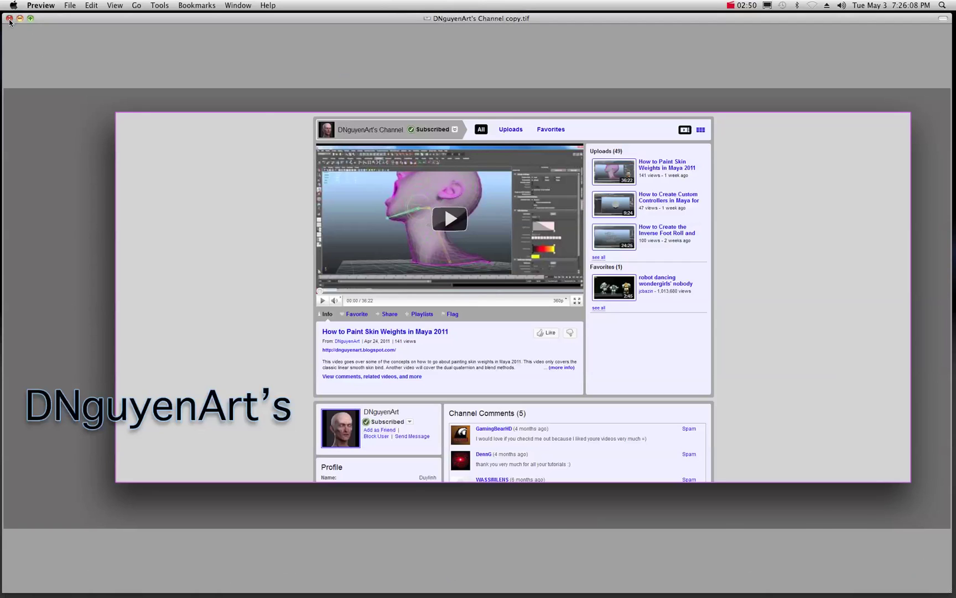
pyautogui.click(8, 19)
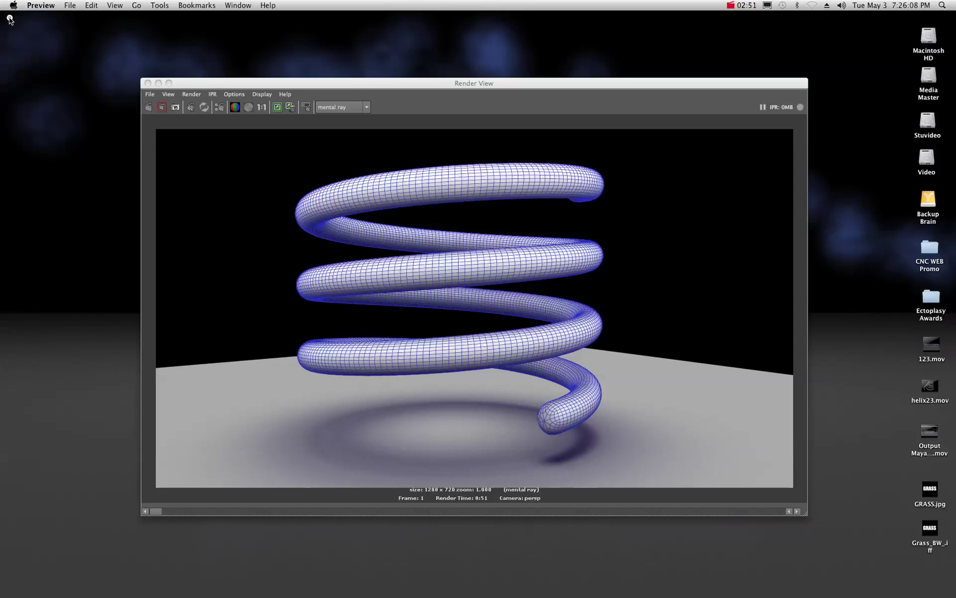
# - Minimise the Render View and restore Maya's main window with the helix scene
pyautogui.click(190, 82)
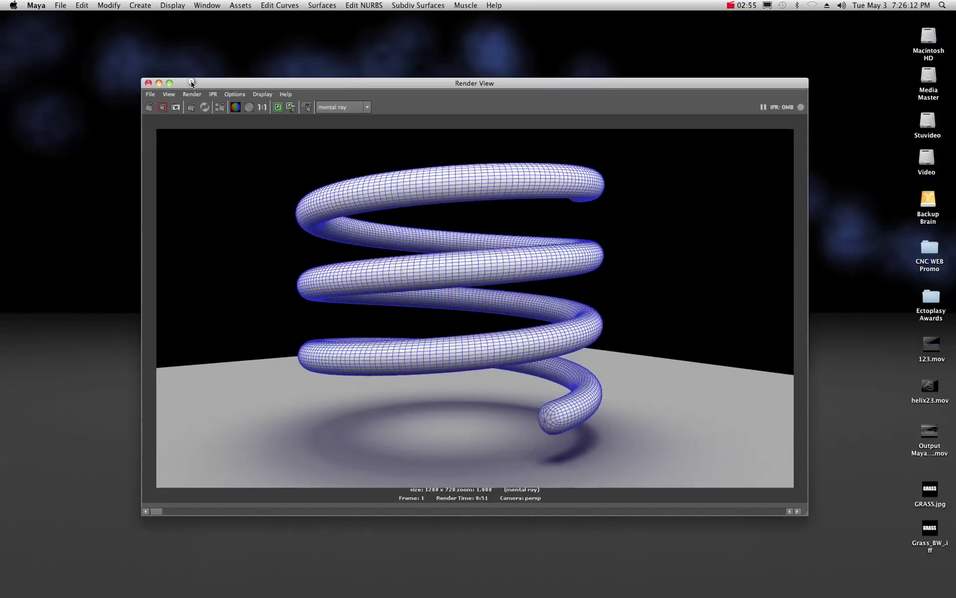
pyautogui.moveTo(190, 82); pyautogui.dragTo(217, 83)
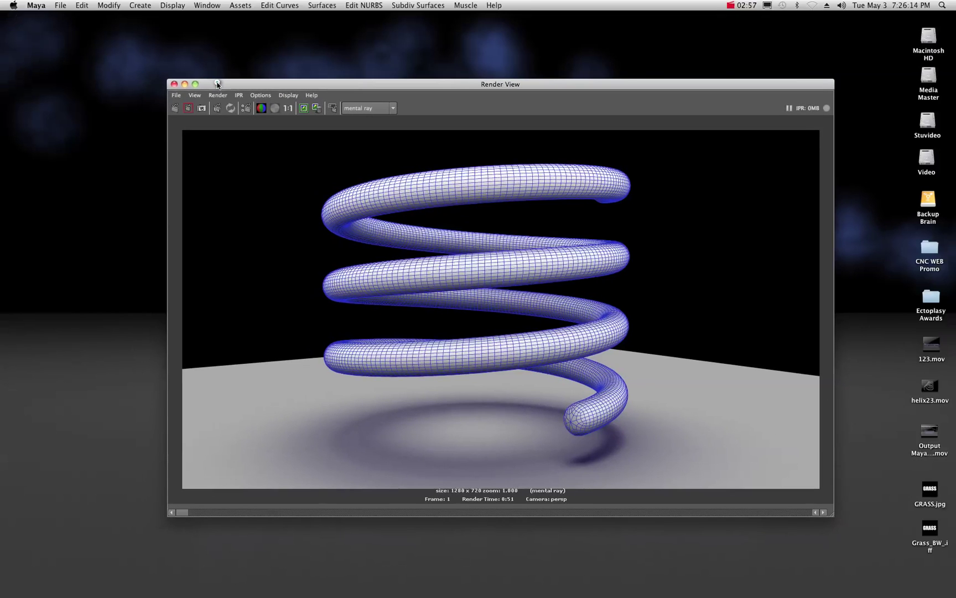
pyautogui.doubleClick(217, 84)
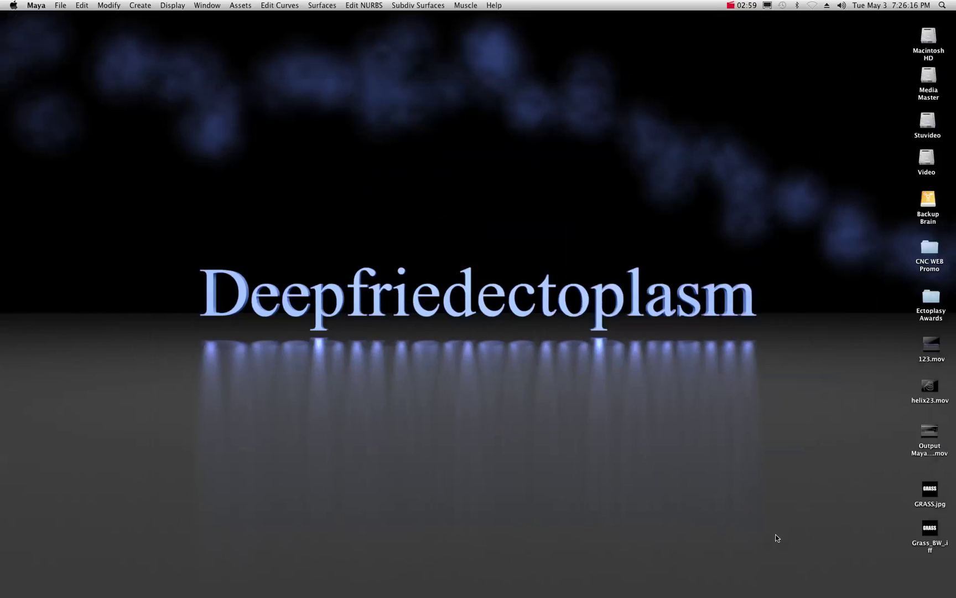
pyautogui.click(913, 584)
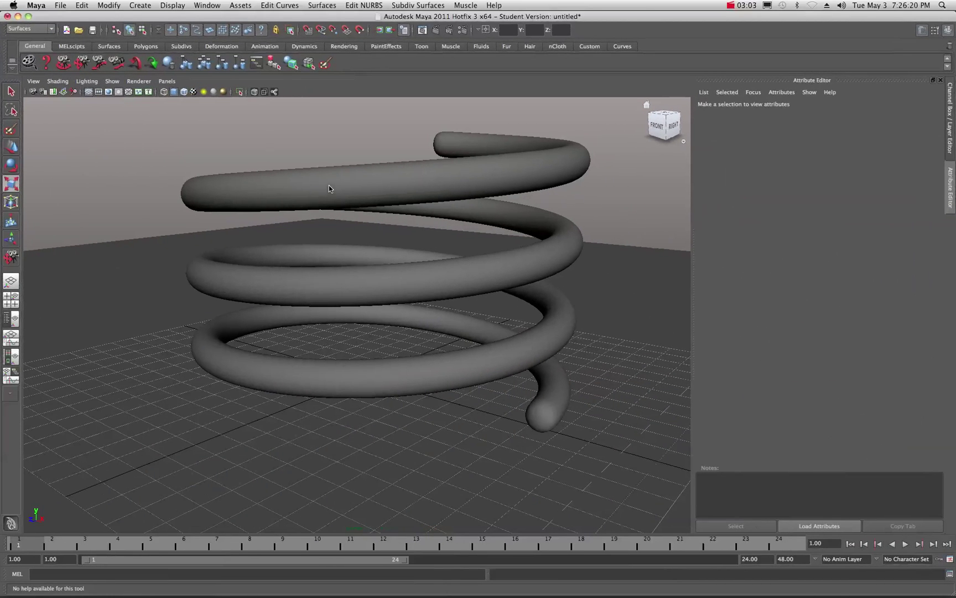
# - Inspect the helix and the NURBS ground plane by selecting each, finishing with the helix selected
pyautogui.click(329, 187)
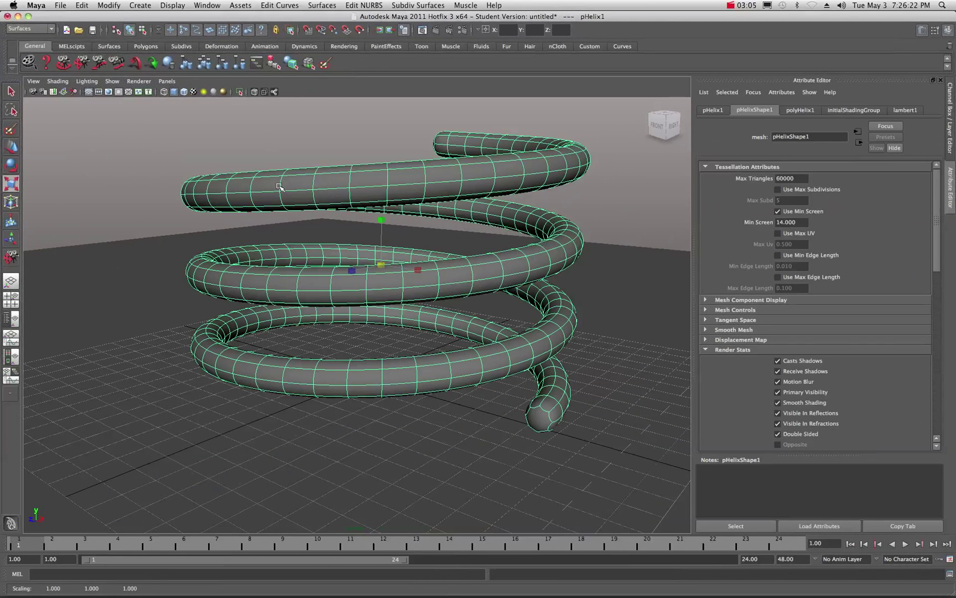
pyautogui.click(152, 286)
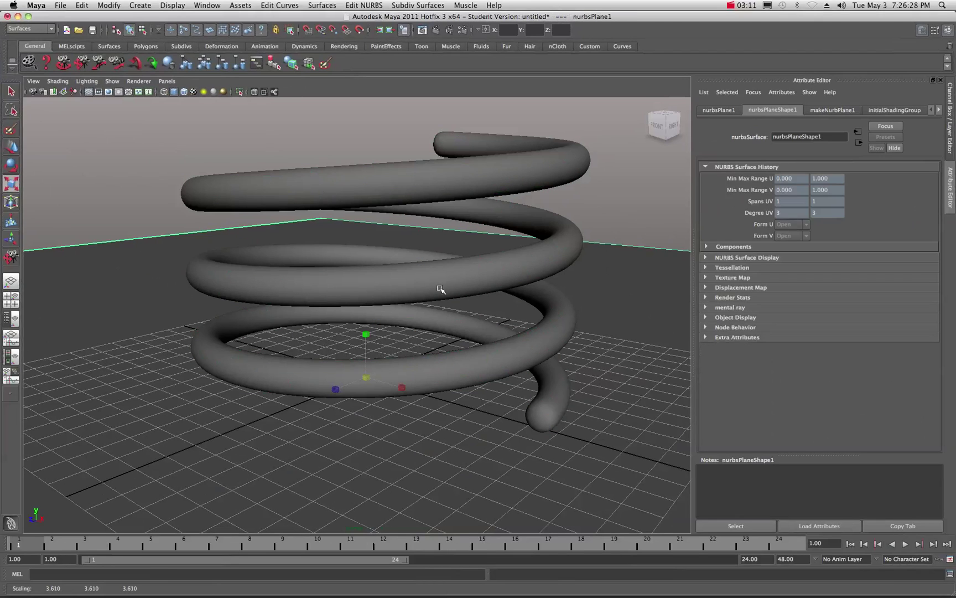
pyautogui.click(487, 176)
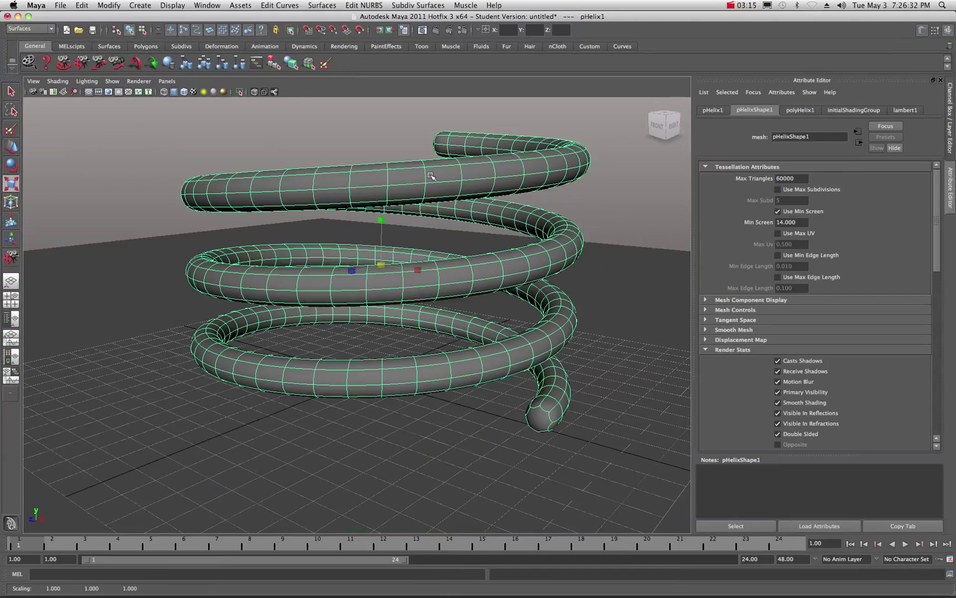
# - Open the Hypershade and create a Surface Shader, placing its node away from the edge of the work area
pyautogui.click(211, 6)
pyautogui.moveTo(214, 33)
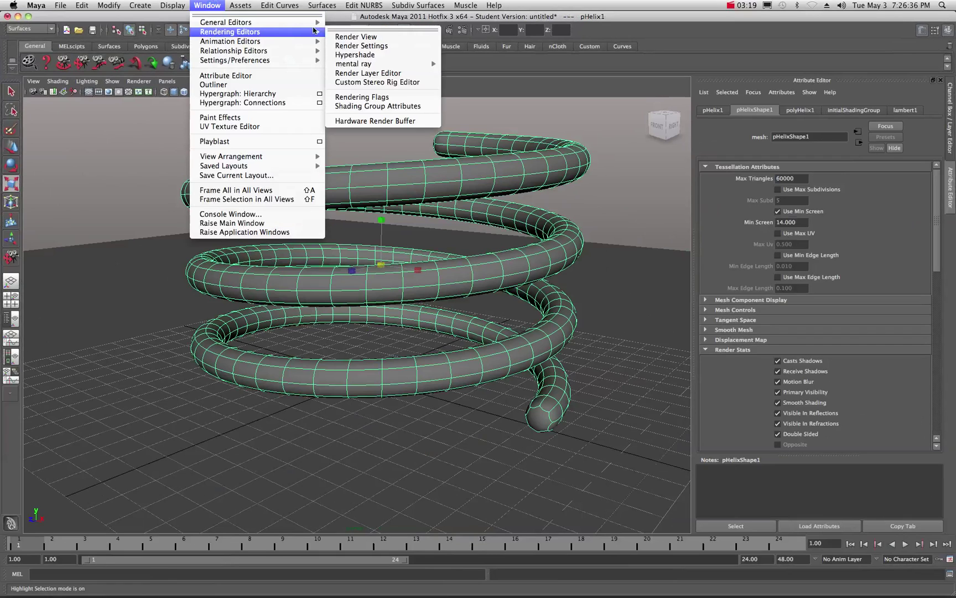
pyautogui.click(354, 55)
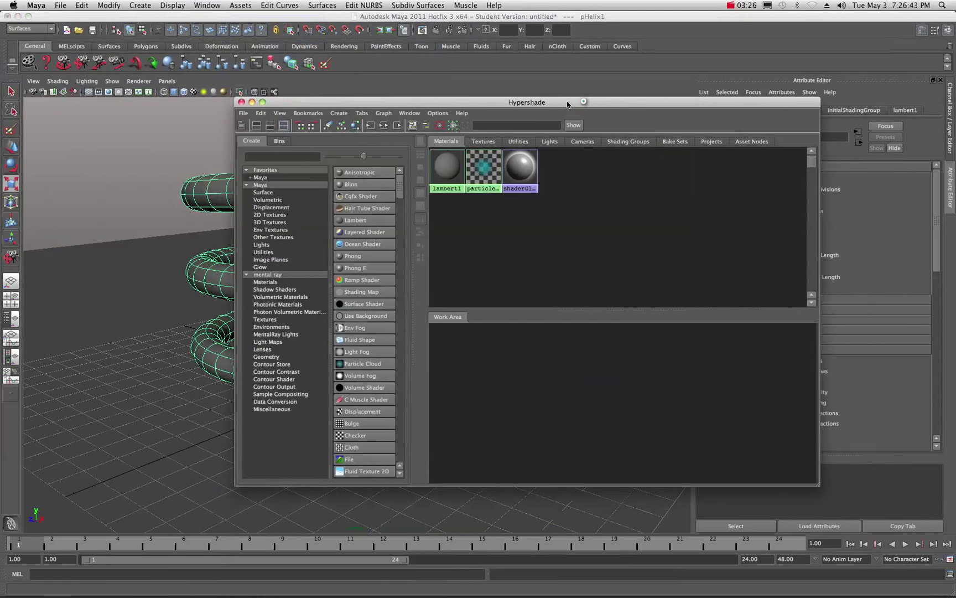
pyautogui.moveTo(562, 100); pyautogui.dragTo(409, 118)
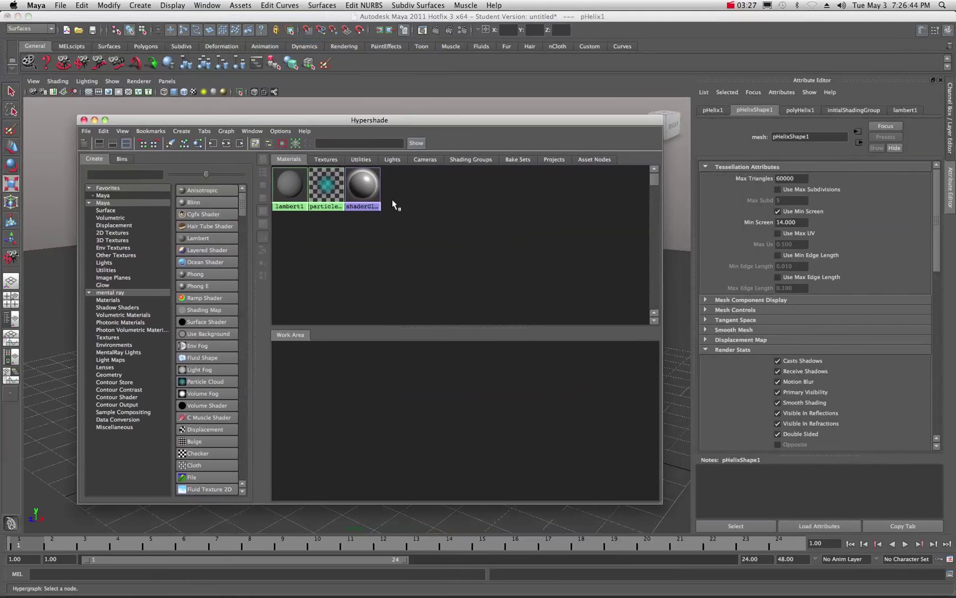
pyautogui.click(105, 211)
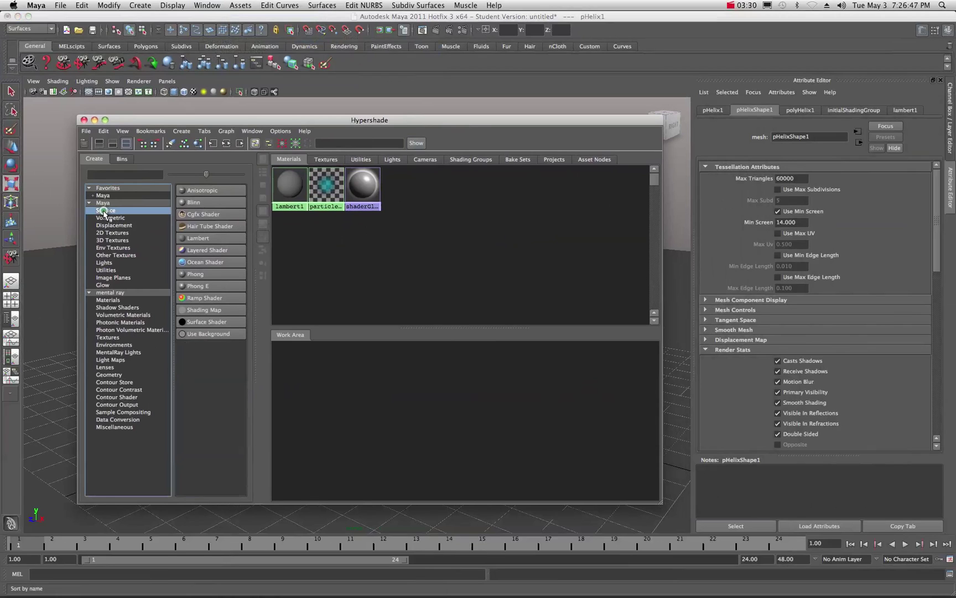
pyautogui.click(205, 322)
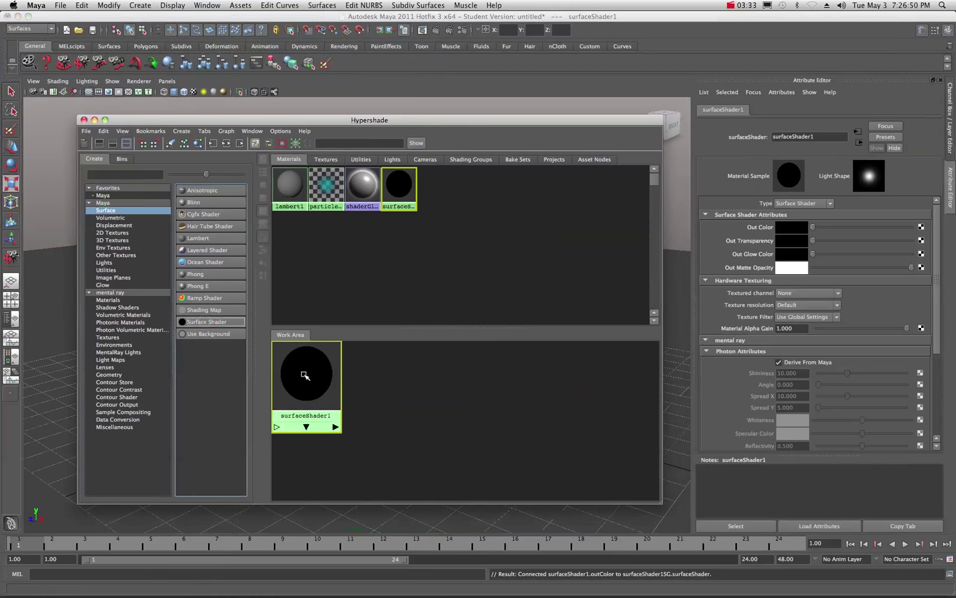
pyautogui.moveTo(306, 373); pyautogui.dragTo(358, 390)
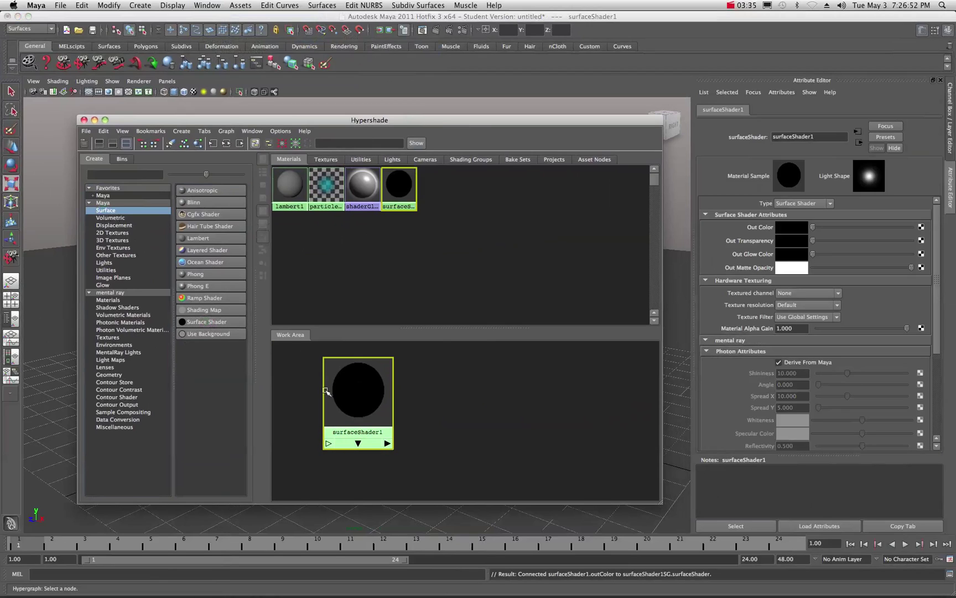
# - Create a mental ray mib_amb_occlusion texture beside the surface shader and connect it to the shader's default input
pyautogui.click(108, 338)
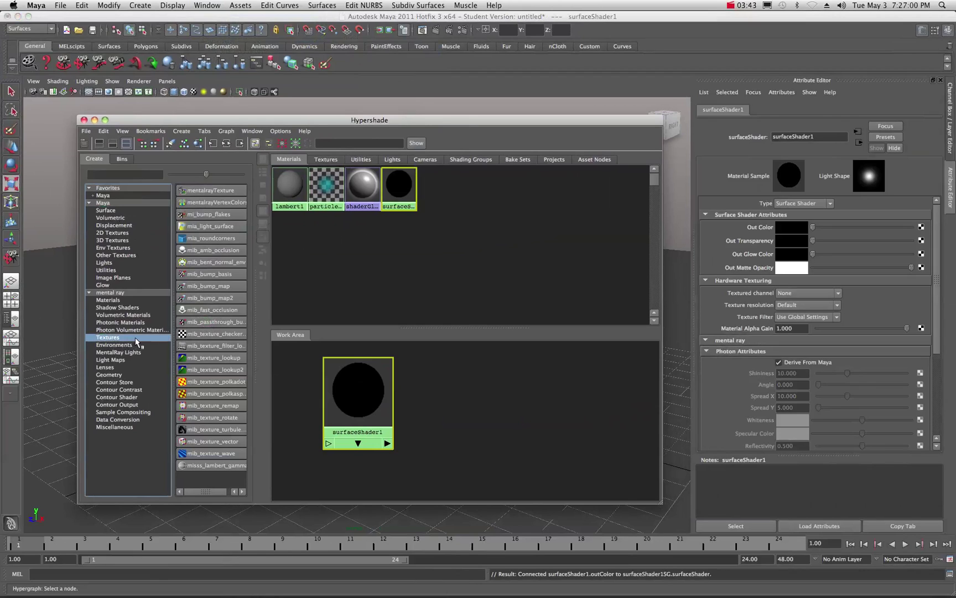
pyautogui.click(206, 251)
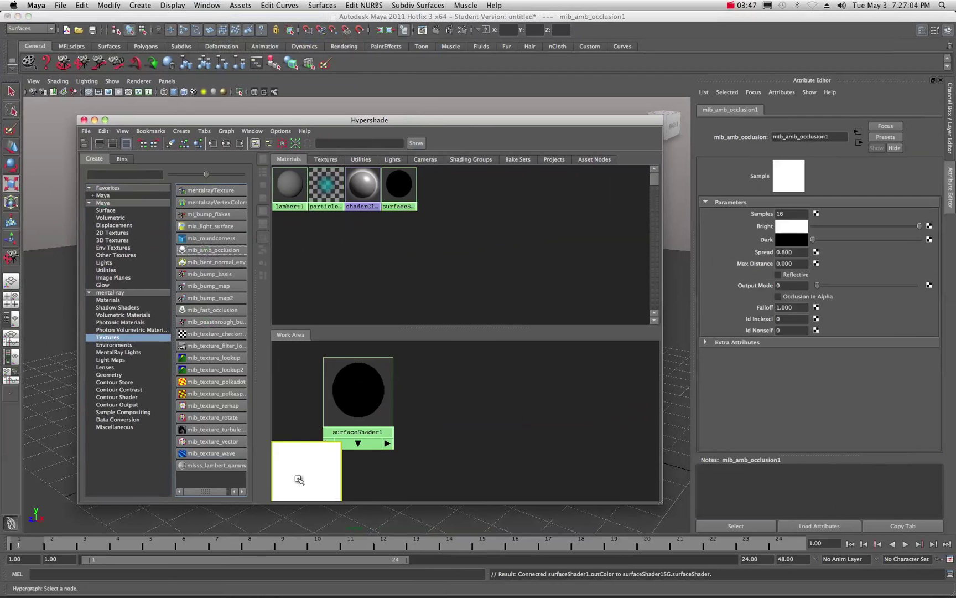
pyautogui.moveTo(300, 479); pyautogui.dragTo(438, 395)
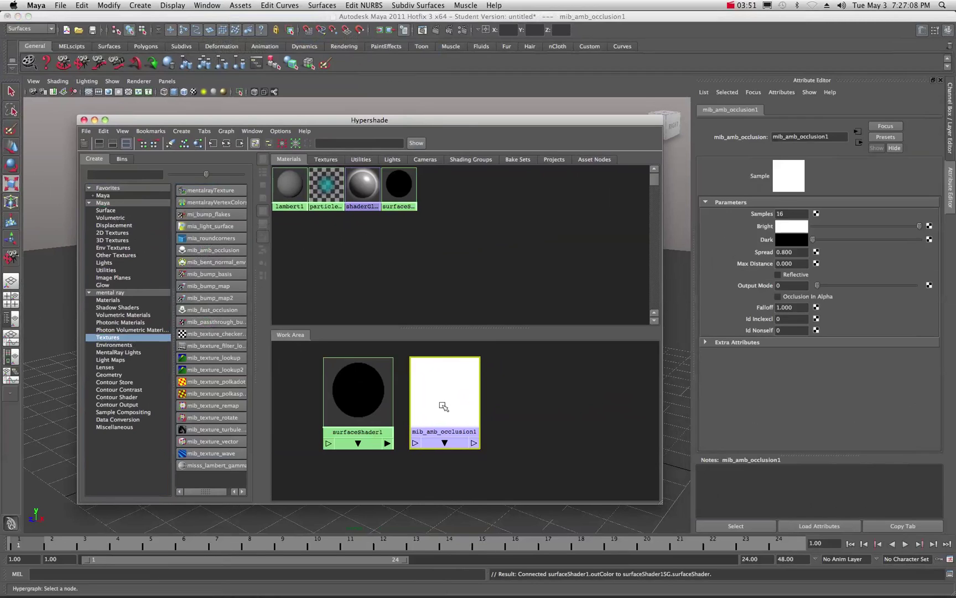
pyautogui.moveTo(443, 407); pyautogui.dragTo(358, 396, button='middle')
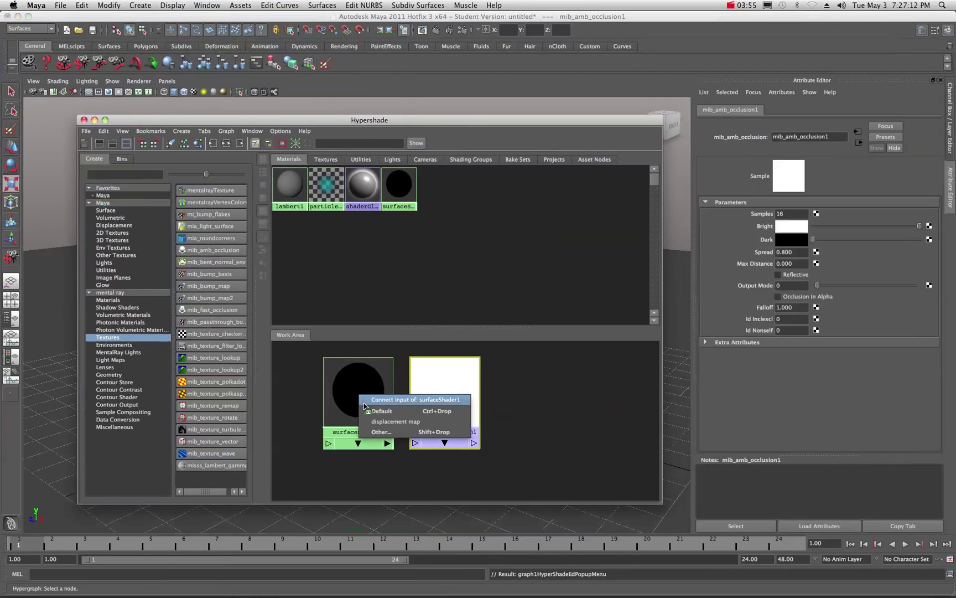
pyautogui.click(374, 410)
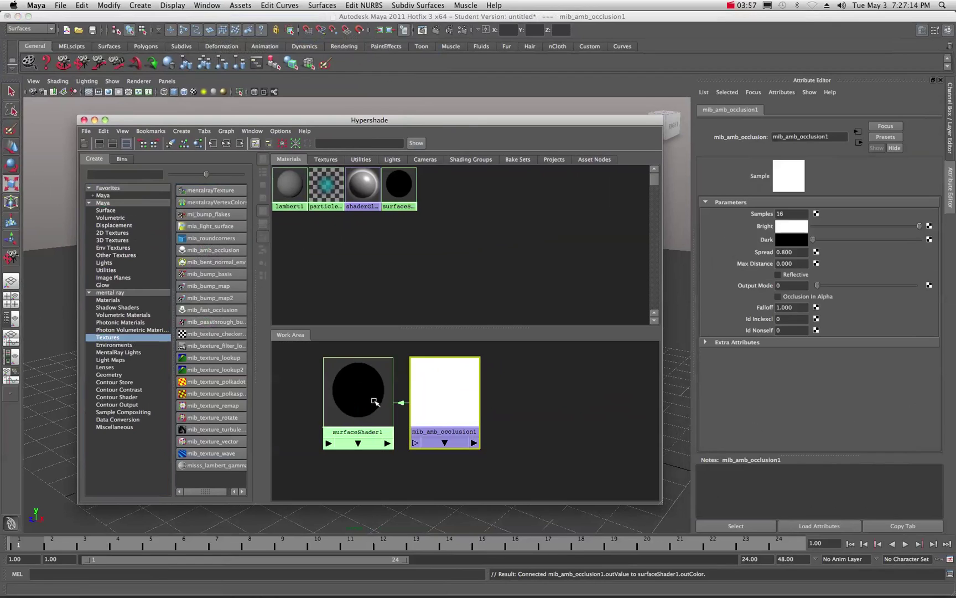
pyautogui.moveTo(438, 396); pyautogui.dragTo(447, 397)
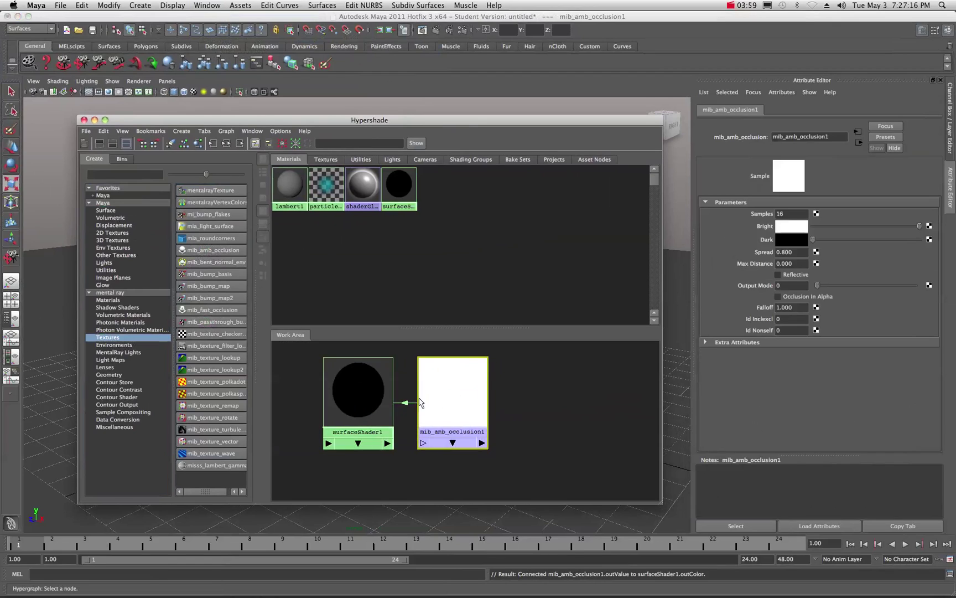
# - Graph the occlusion node's input and output connections and show the attributes of the surface shader
pyautogui.click(227, 131)
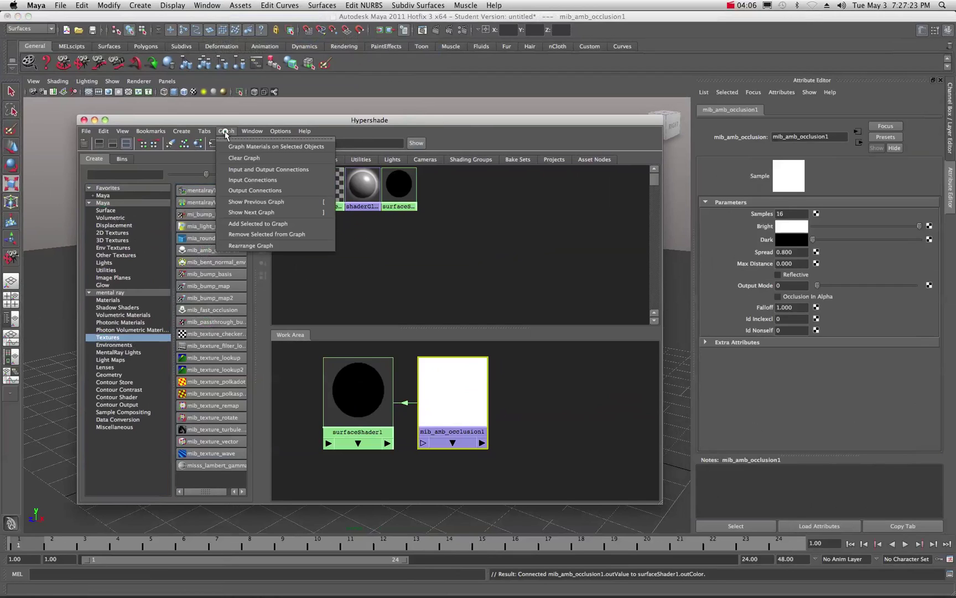
pyautogui.click(236, 169)
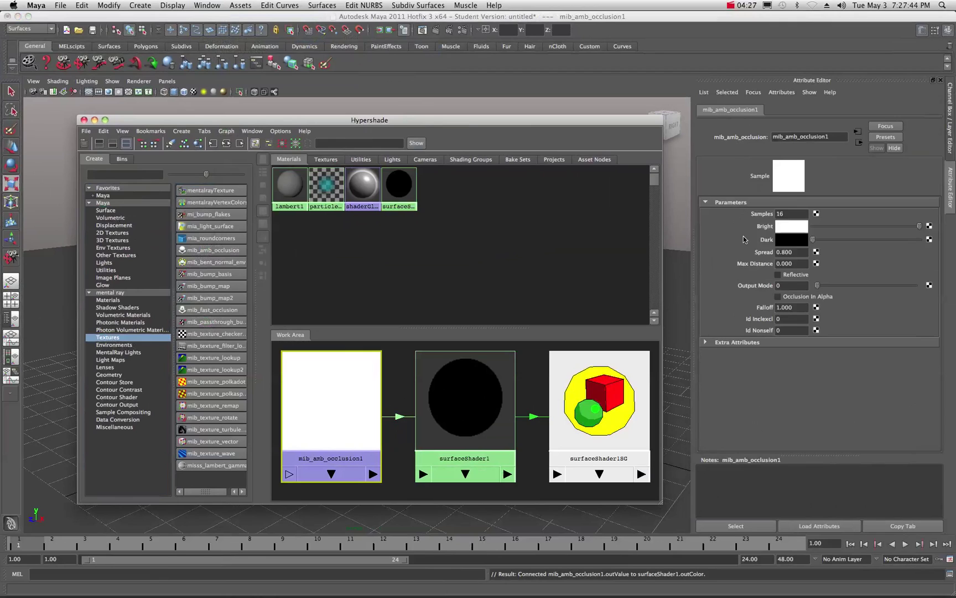
pyautogui.click(470, 398)
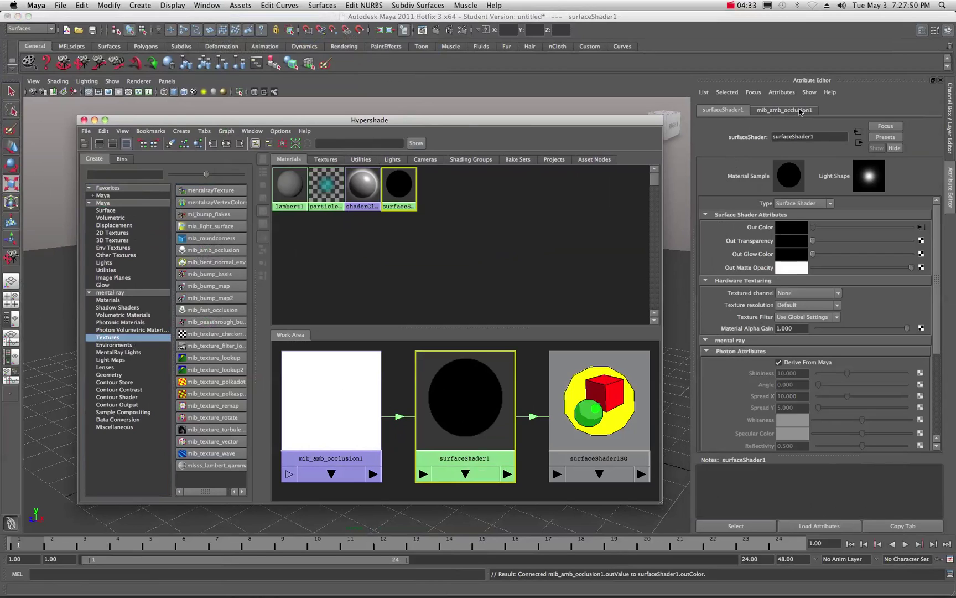
# - Enable contour rendering in the mental ray attributes of the surfaceShader1SG shading group and set the contour color to bright green
pyautogui.click(601, 410)
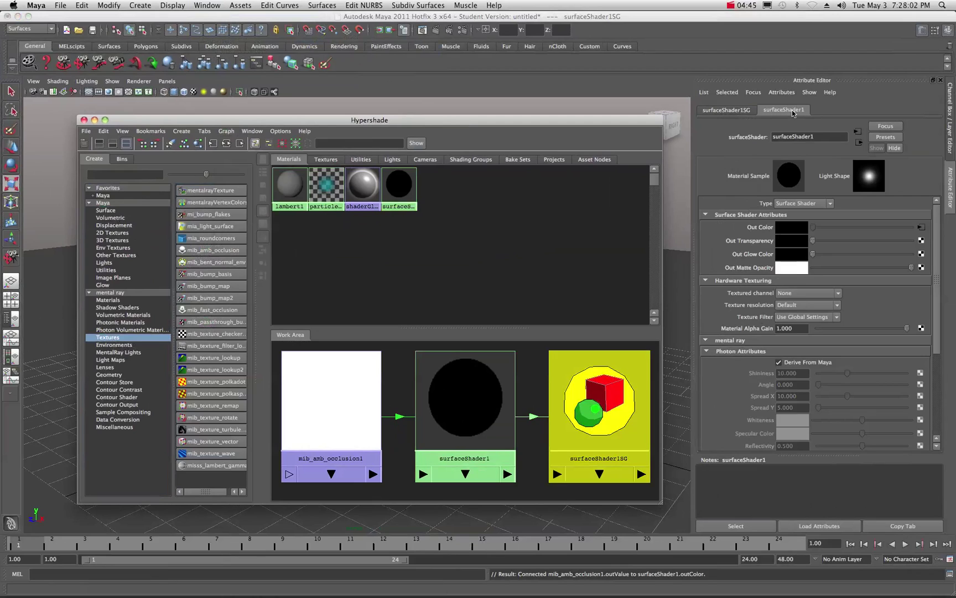
pyautogui.click(728, 110)
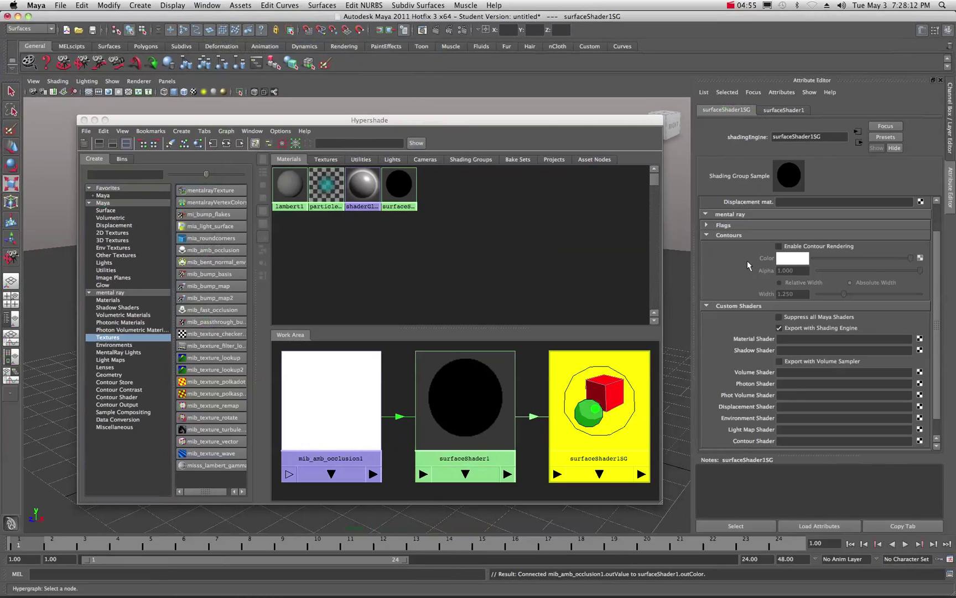
pyautogui.click(779, 246)
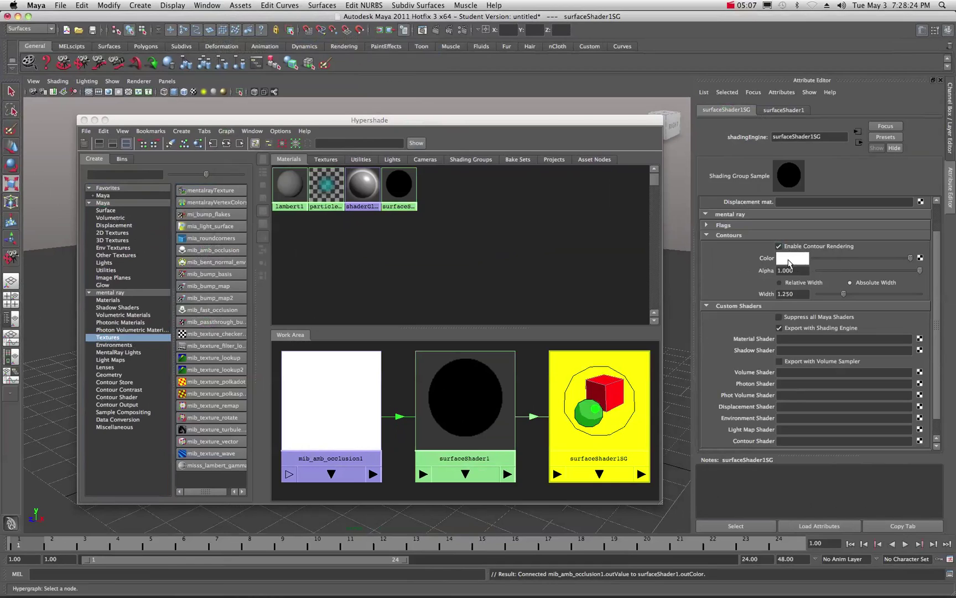
pyautogui.click(790, 262)
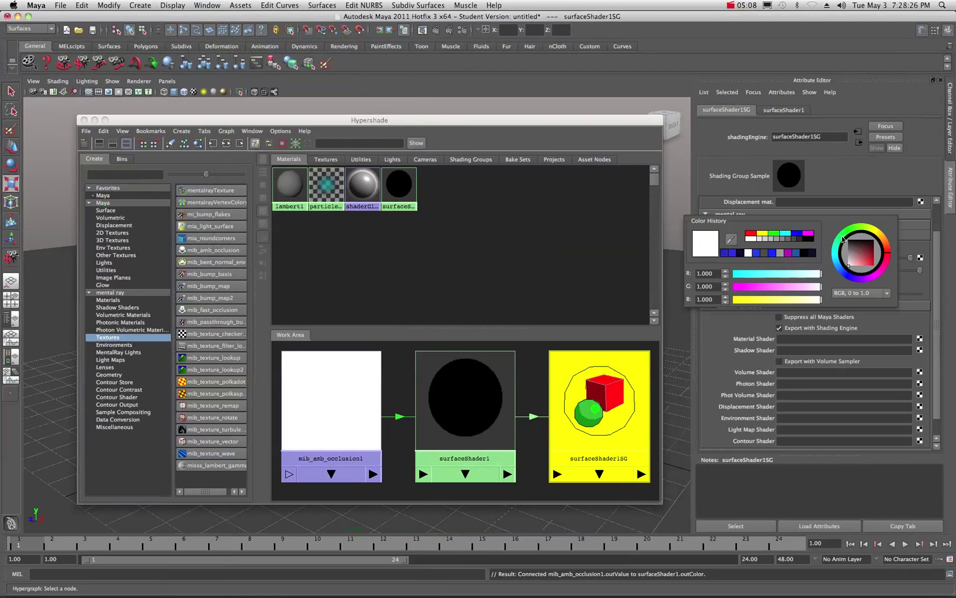
pyautogui.moveTo(845, 240); pyautogui.dragTo(848, 229)
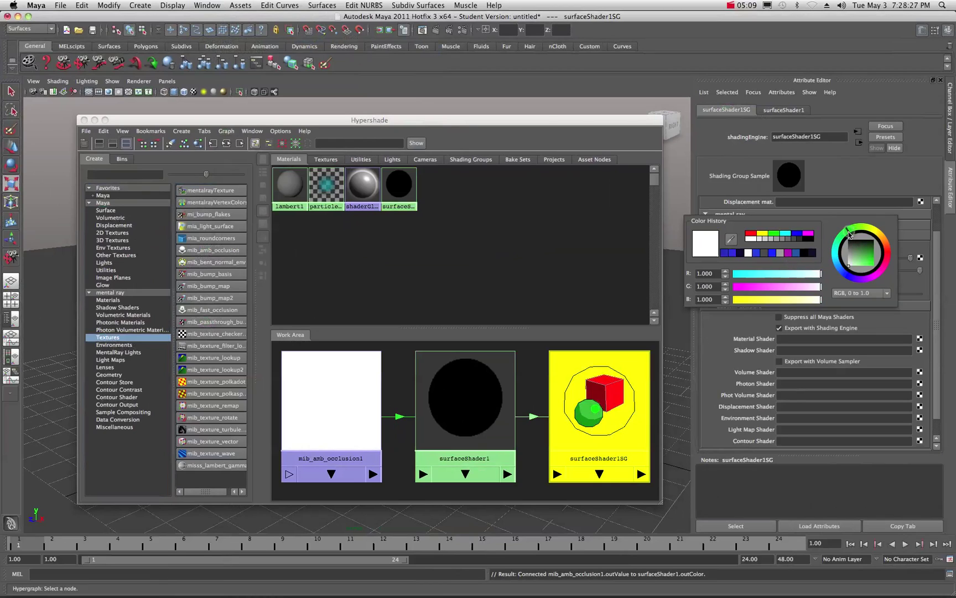
pyautogui.click(870, 268)
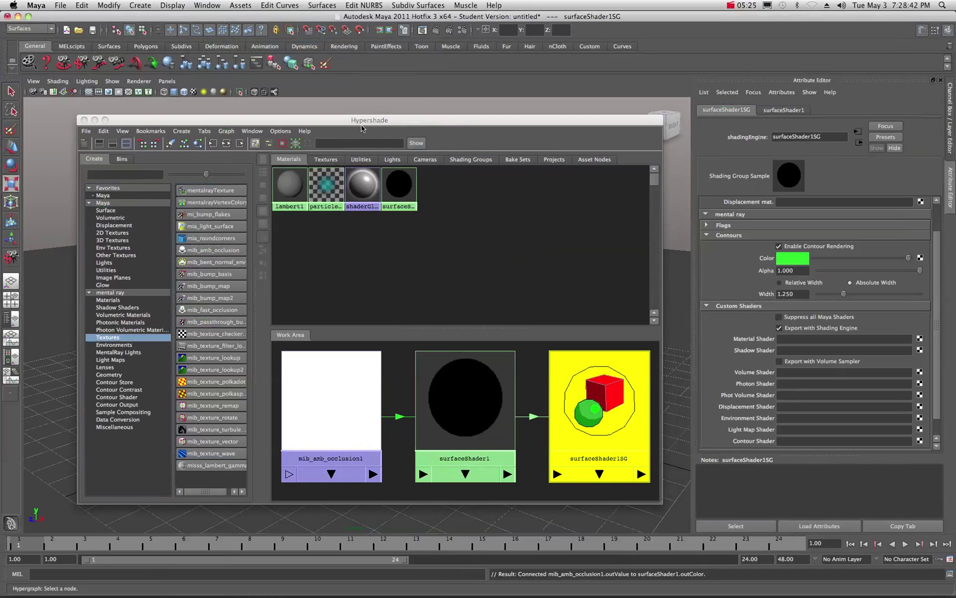
# - Move the Hypershade off the viewport and assign the existing surfaceShader1 material to the helix
pyautogui.moveTo(347, 123); pyautogui.dragTo(955, 119)
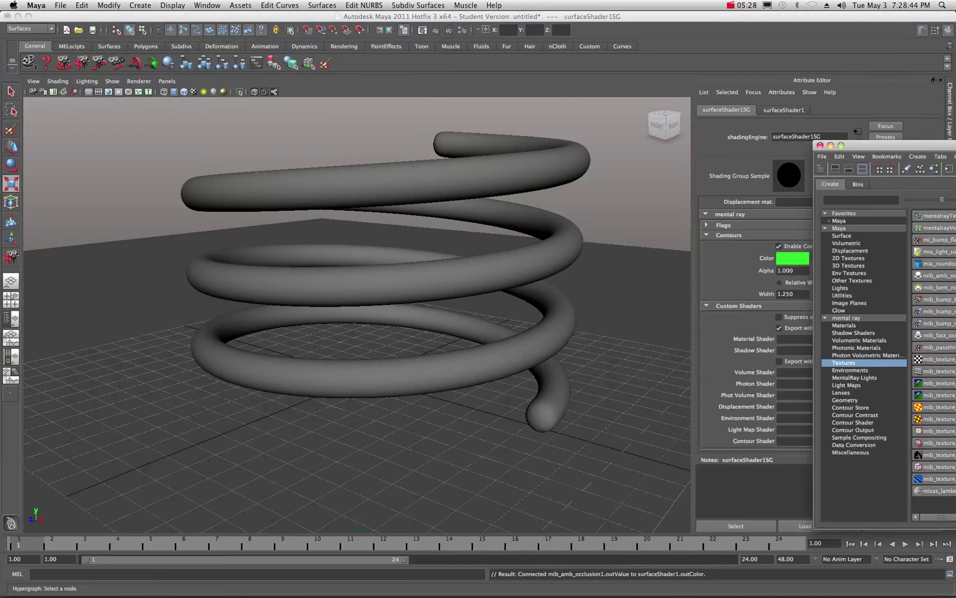
pyautogui.click(457, 166)
pyautogui.rightClick(420, 179)
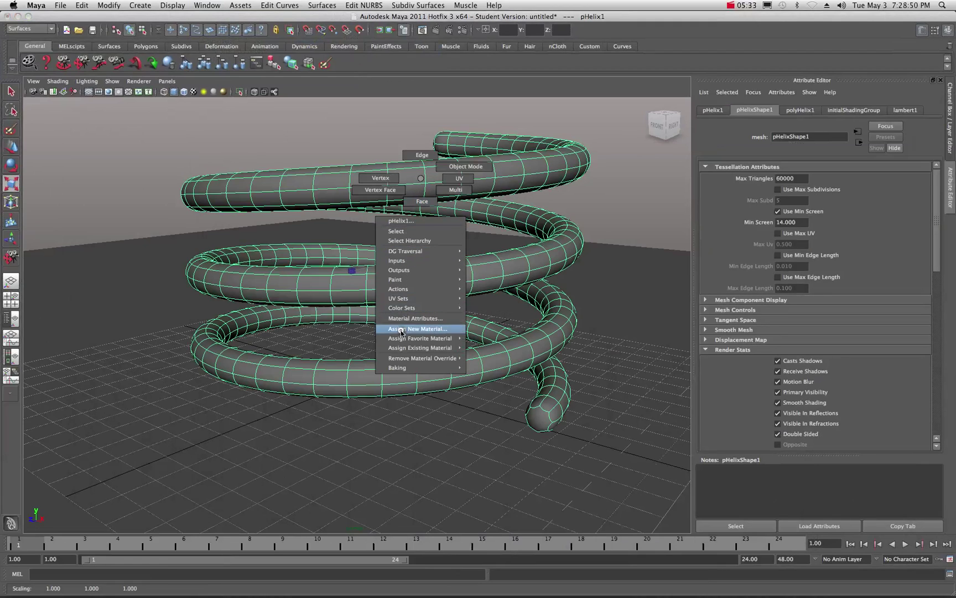
pyautogui.moveTo(411, 349)
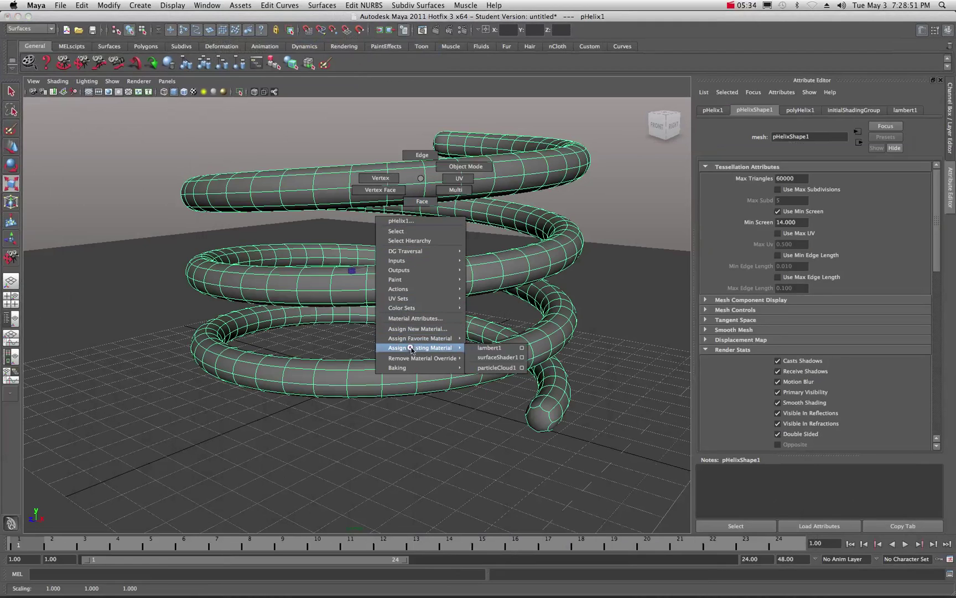
pyautogui.click(490, 359)
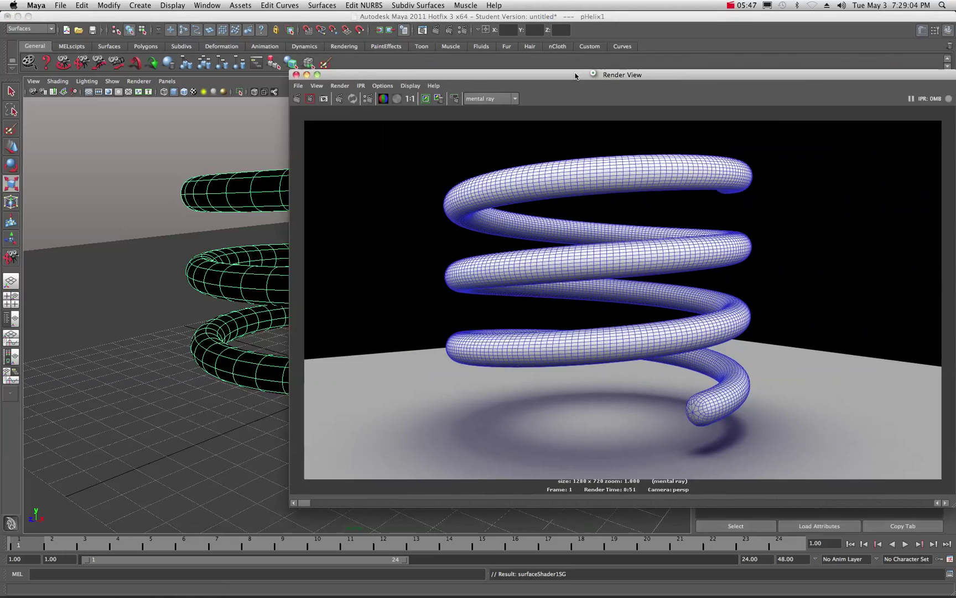
# - Remove all the old stored images from the Render View and render the current frame with mental ray
pyautogui.moveTo(582, 116); pyautogui.dragTo(340, 95)
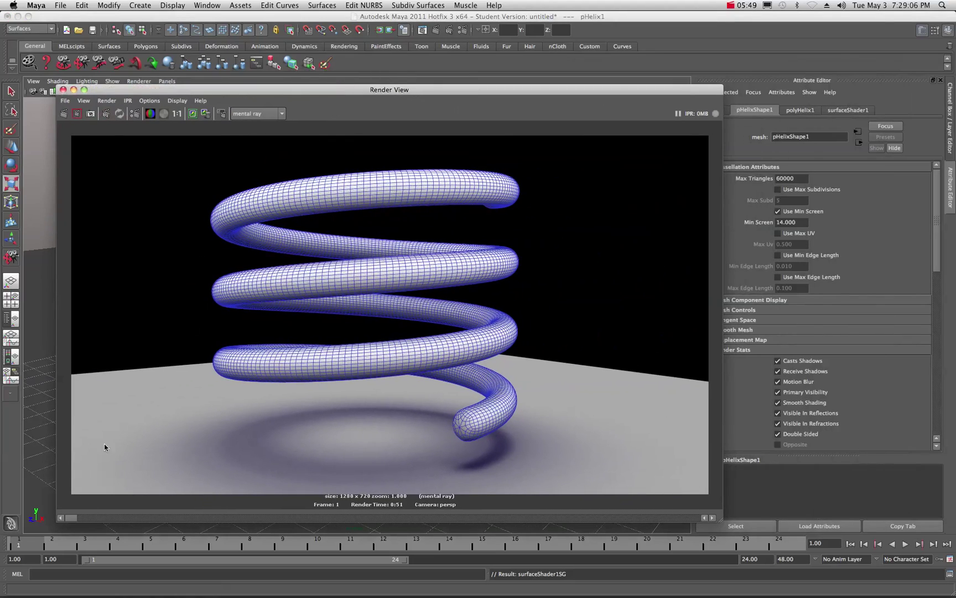
pyautogui.moveTo(69, 522); pyautogui.dragTo(714, 512)
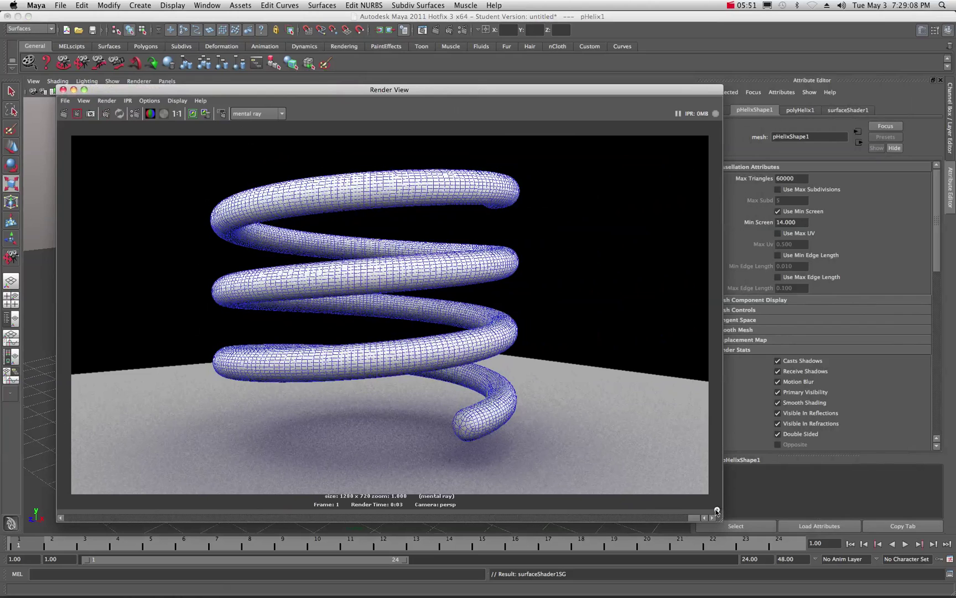
pyautogui.click(205, 113)
pyautogui.click(204, 113)
pyautogui.click(204, 113)
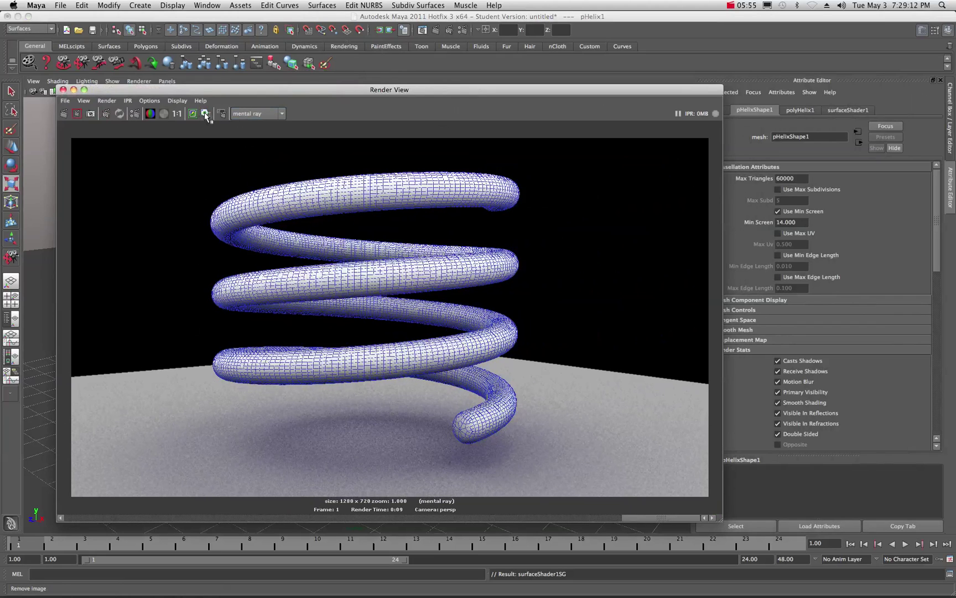
pyautogui.click(204, 112)
pyautogui.click(204, 112)
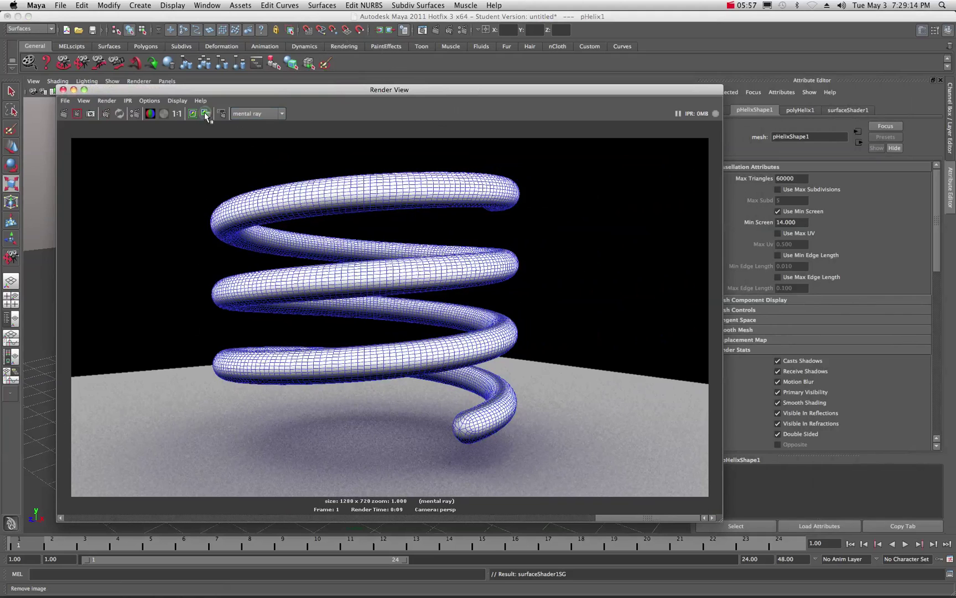
pyautogui.click(204, 112)
pyautogui.click(204, 112)
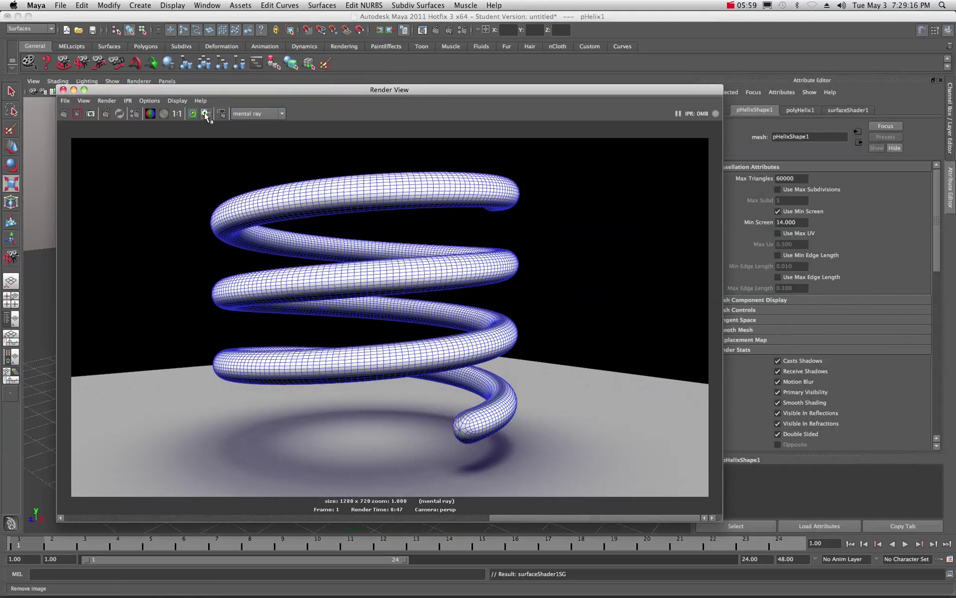
pyautogui.click(204, 113)
pyautogui.click(204, 113)
pyautogui.click(205, 112)
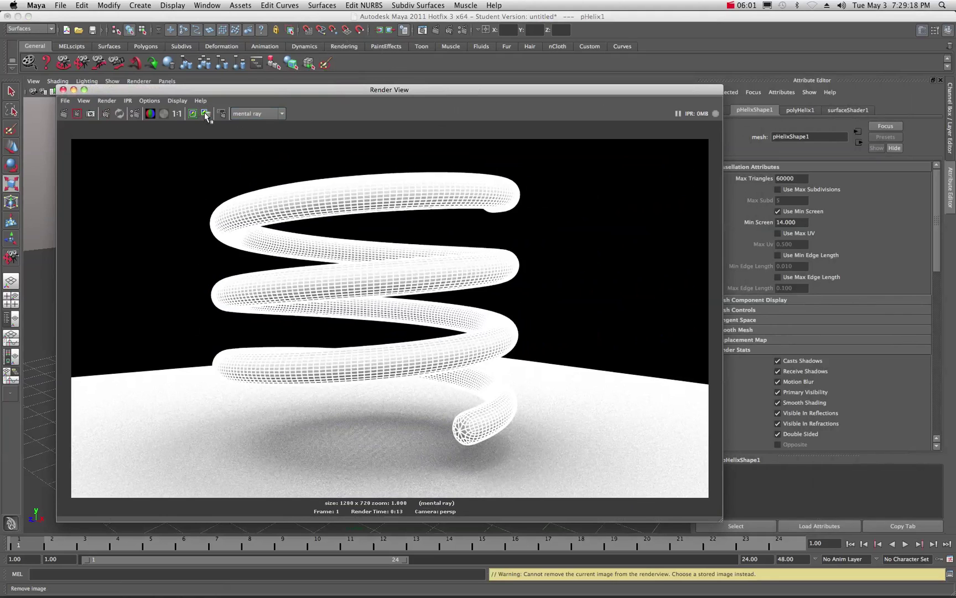
pyautogui.click(64, 114)
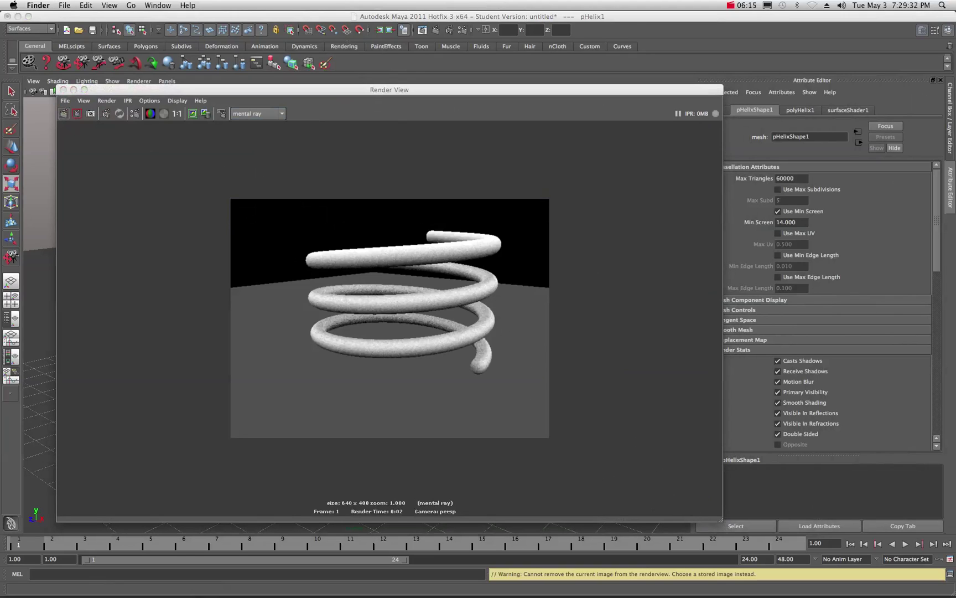
# - Set the render image size to 1280 pixels wide and 720 pixels high in the Render Settings
pyautogui.click(135, 114)
pyautogui.moveTo(871, 122); pyautogui.dragTo(757, 99)
pyautogui.scroll(-3, 615, 288)
pyautogui.scroll(-5, 602, 335)
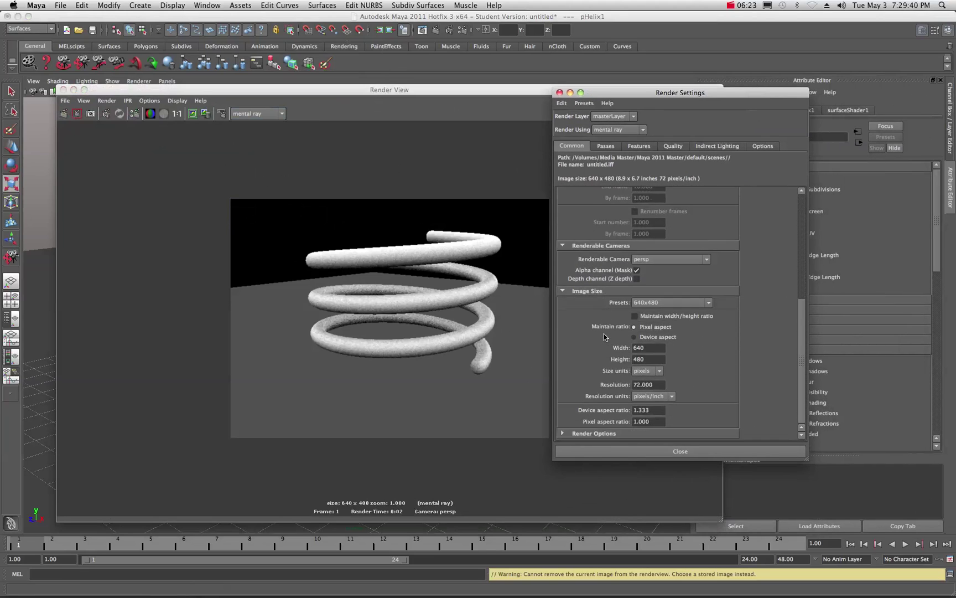
pyautogui.click(647, 347)
pyautogui.moveTo(646, 347); pyautogui.dragTo(624, 348)
pyautogui.write('1280')
pyautogui.click(644, 359)
pyautogui.moveTo(644, 359); pyautogui.dragTo(622, 361)
pyautogui.write('720')
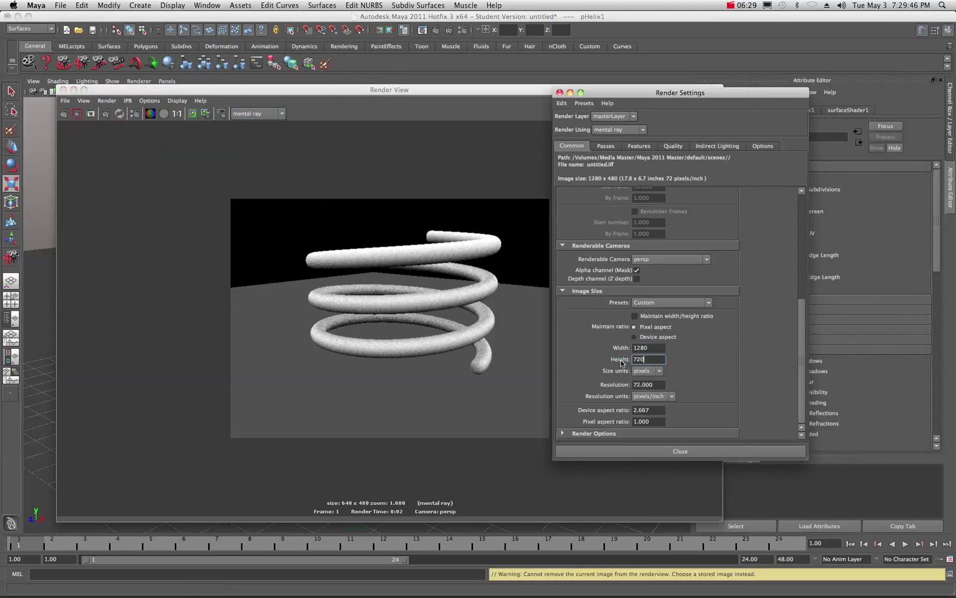
pyautogui.click(657, 348)
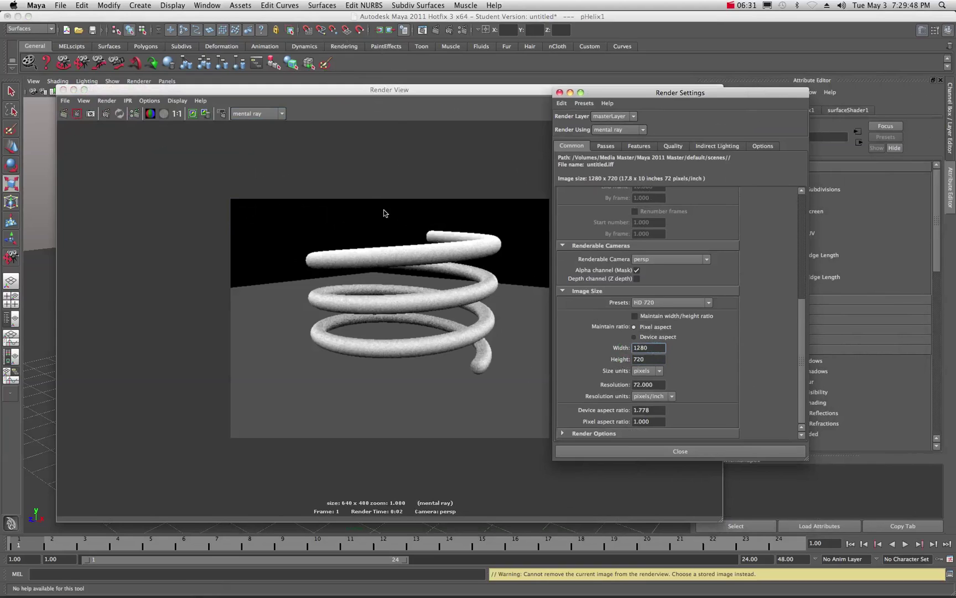
# - Render the helix at the new image size, keep the image in the Render View and clear the Render Settings away
pyautogui.click(64, 114)
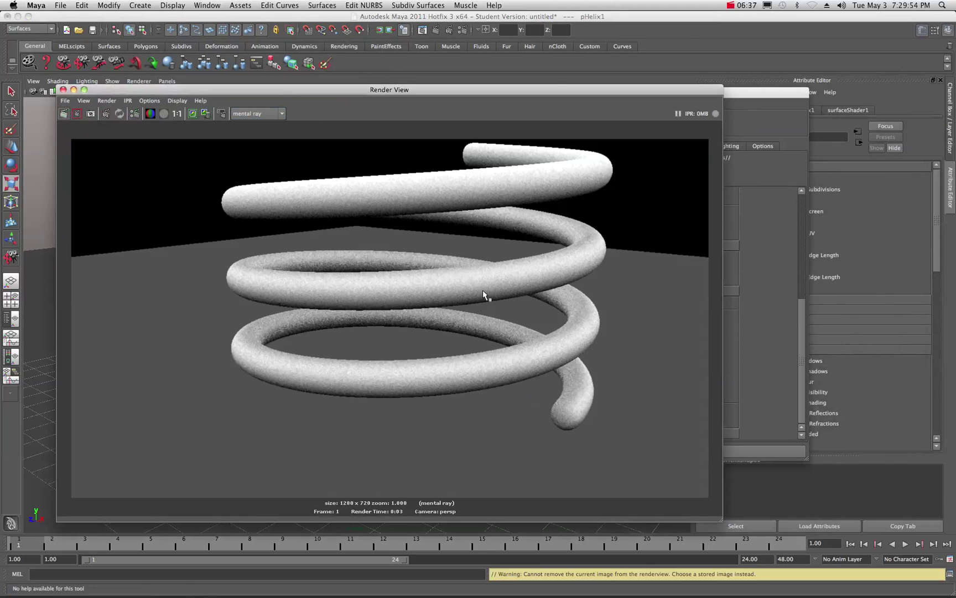
pyautogui.click(192, 115)
pyautogui.moveTo(251, 91); pyautogui.dragTo(221, 96)
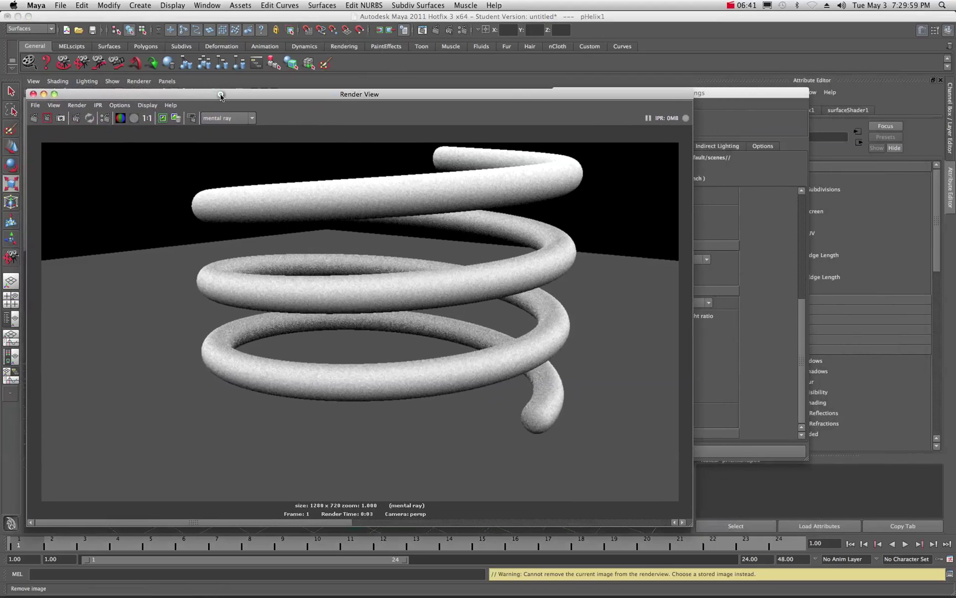
pyautogui.click(745, 95)
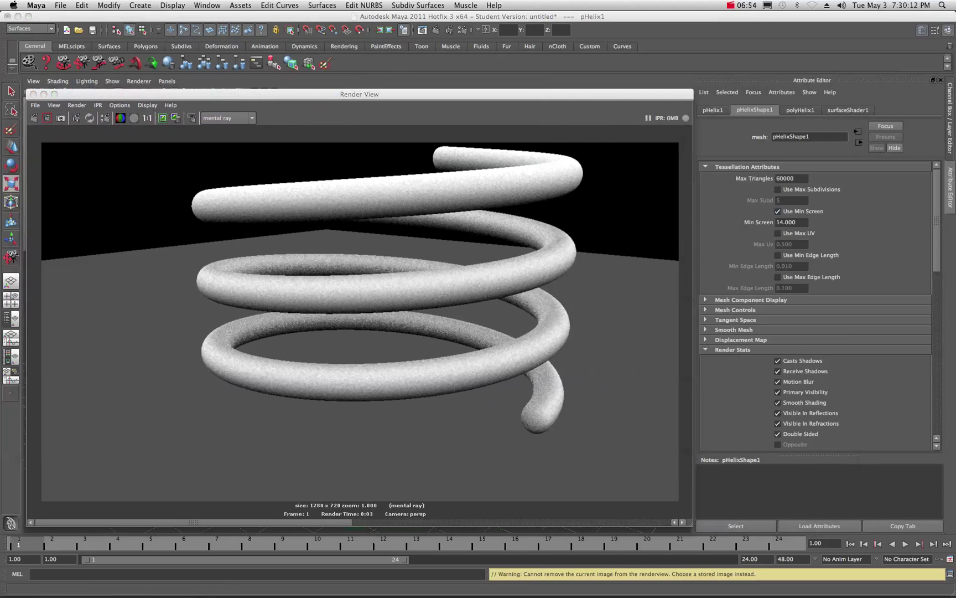
# - Reopen the Render Settings and enable contour rendering in the mental ray Contours features
pyautogui.click(404, 30)
pyautogui.moveTo(797, 122); pyautogui.dragTo(528, 122)
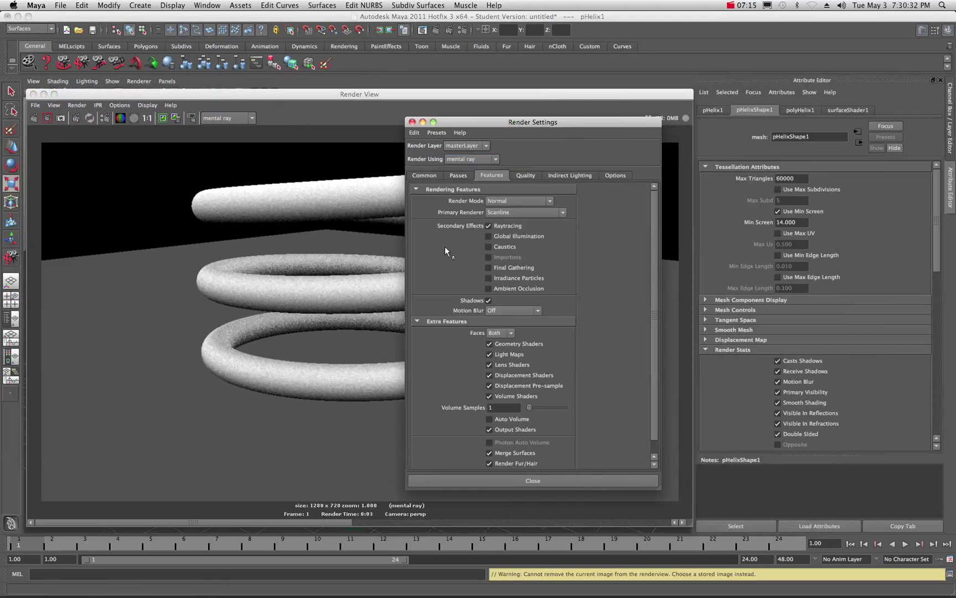
pyautogui.scroll(-2, 442, 238)
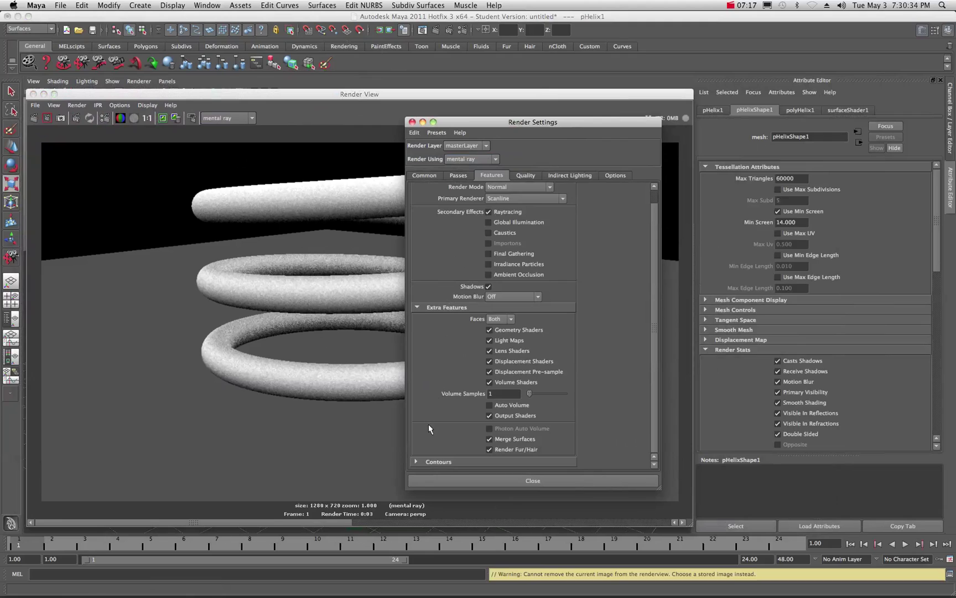
pyautogui.scroll(2, 437, 408)
pyautogui.scroll(-2, 436, 405)
pyautogui.click(416, 462)
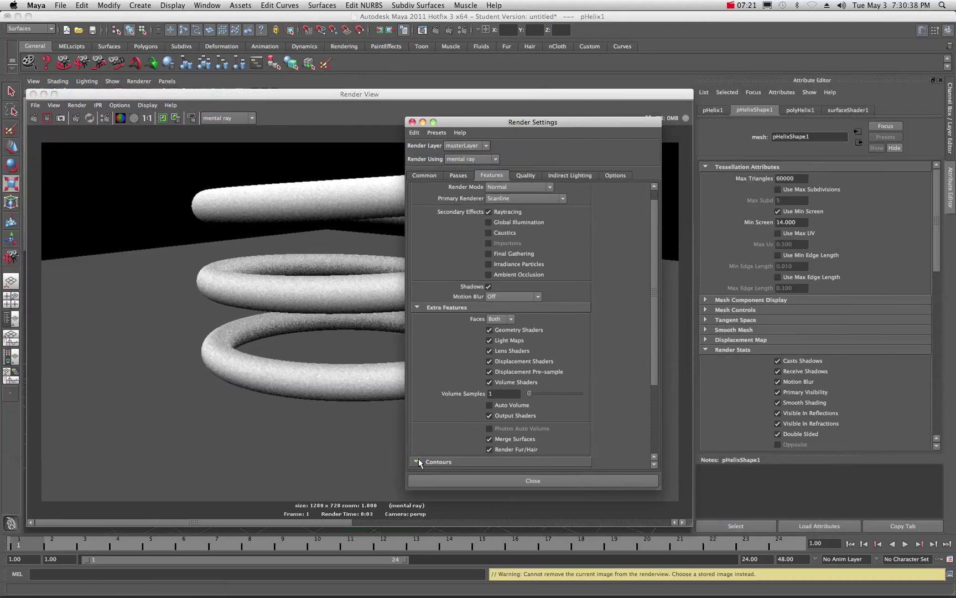
pyautogui.scroll(-12, 438, 369)
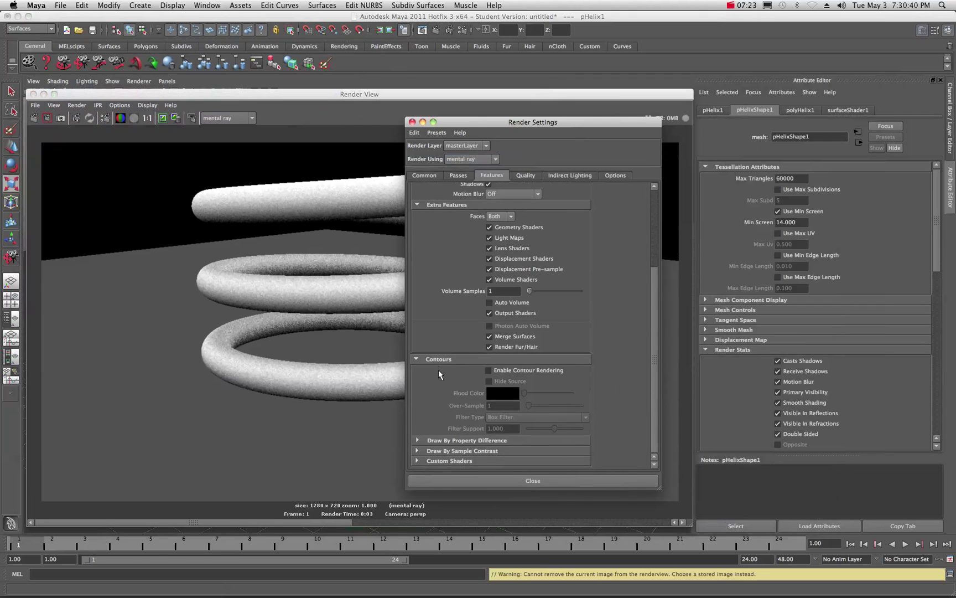
pyautogui.click(489, 370)
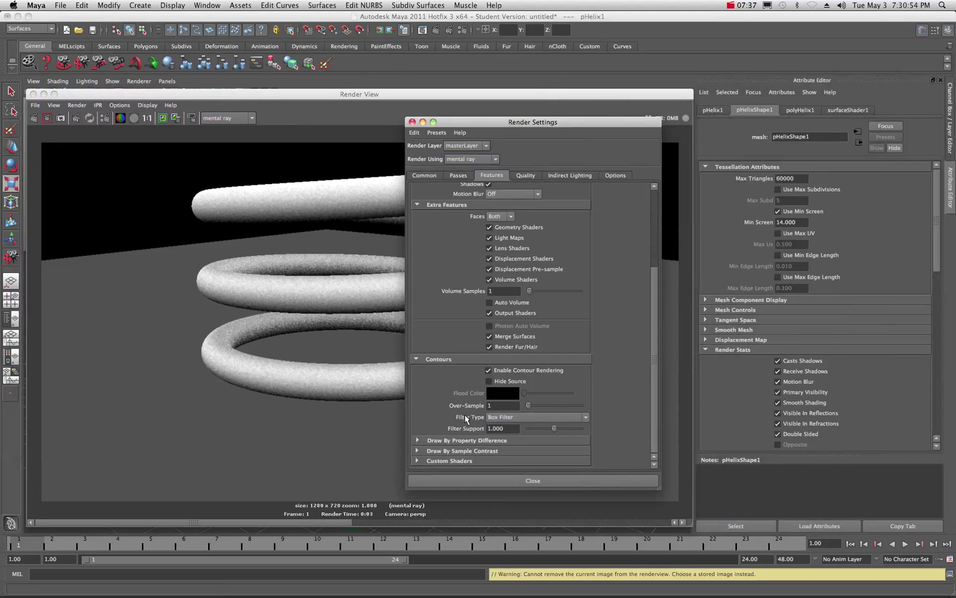
# - Turn on contours around the silhouette (coverage) and around all poly faces, render the frame and keep the image
pyautogui.click(419, 441)
pyautogui.scroll(-3, 432, 394)
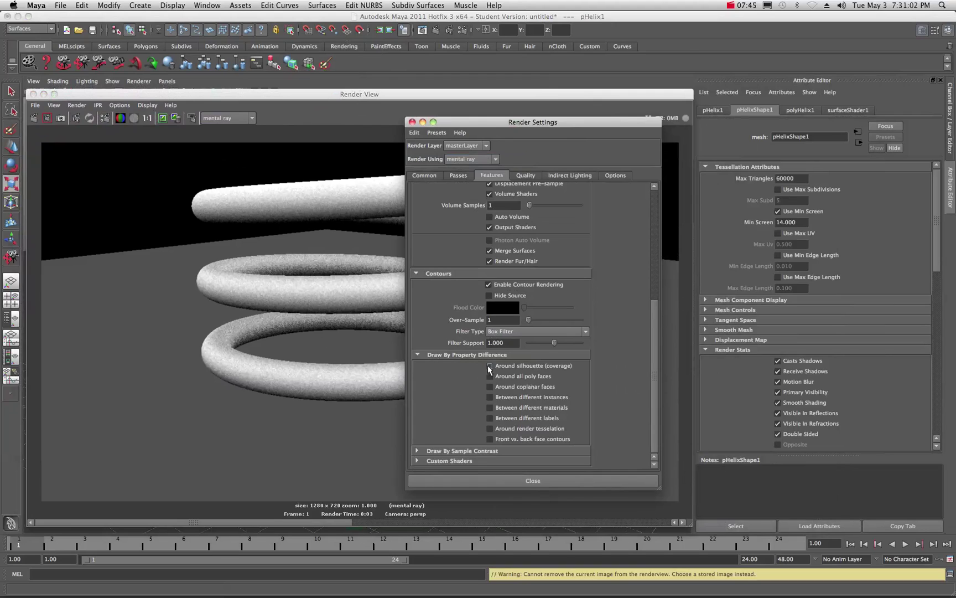
pyautogui.click(489, 365)
pyautogui.click(490, 376)
pyautogui.click(35, 120)
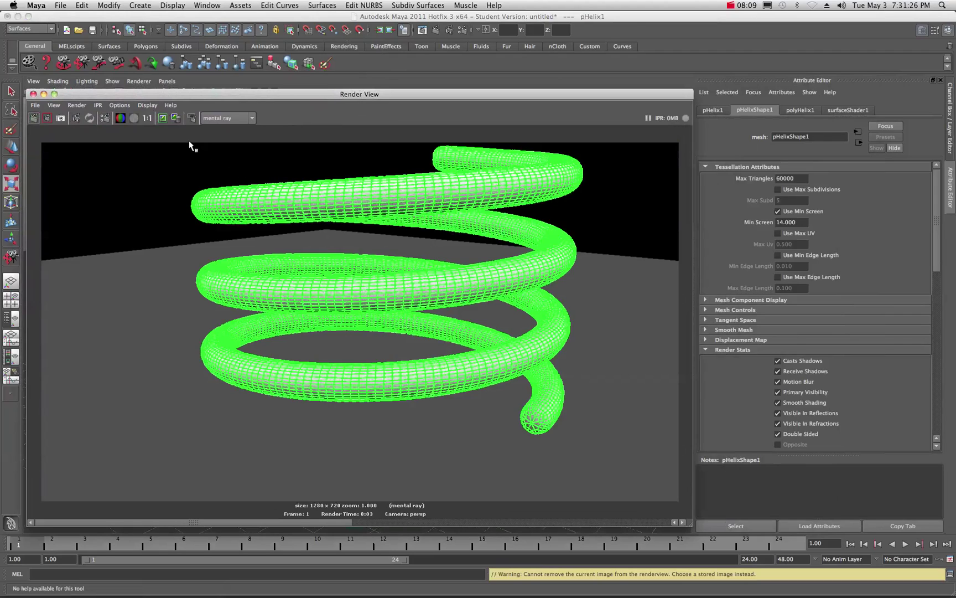
pyautogui.click(163, 118)
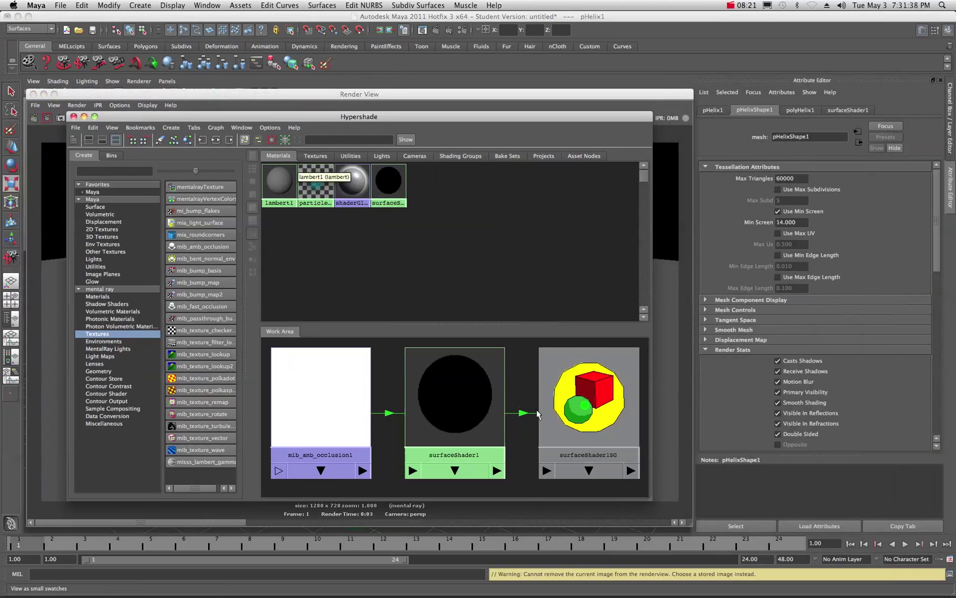
# - Set the contour width of the surfaceShader1SG shading group to 0.400 and minimize the Hypershade to uncover the Render View
pyautogui.click(588, 421)
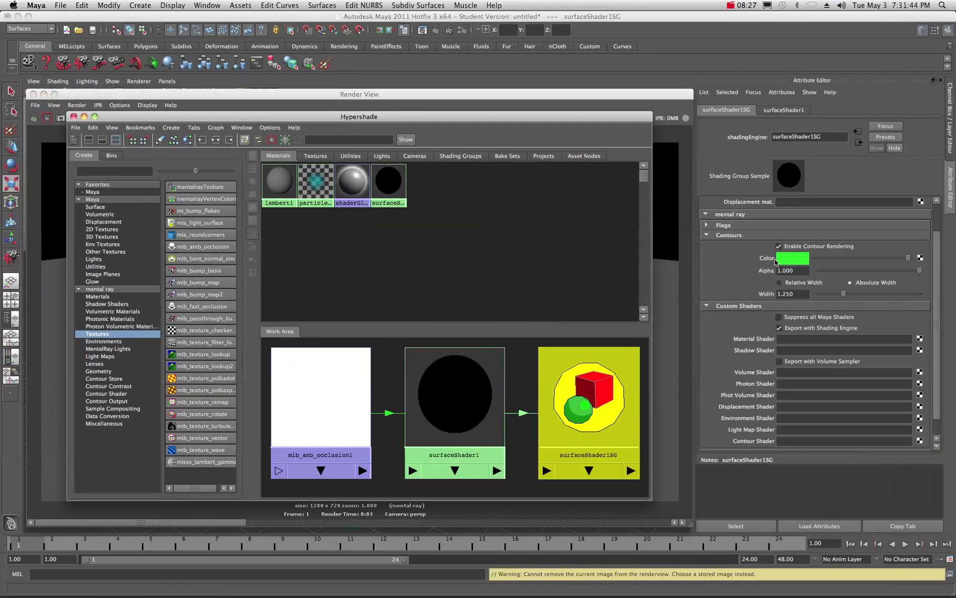
pyautogui.click(798, 296)
pyautogui.write('.400')
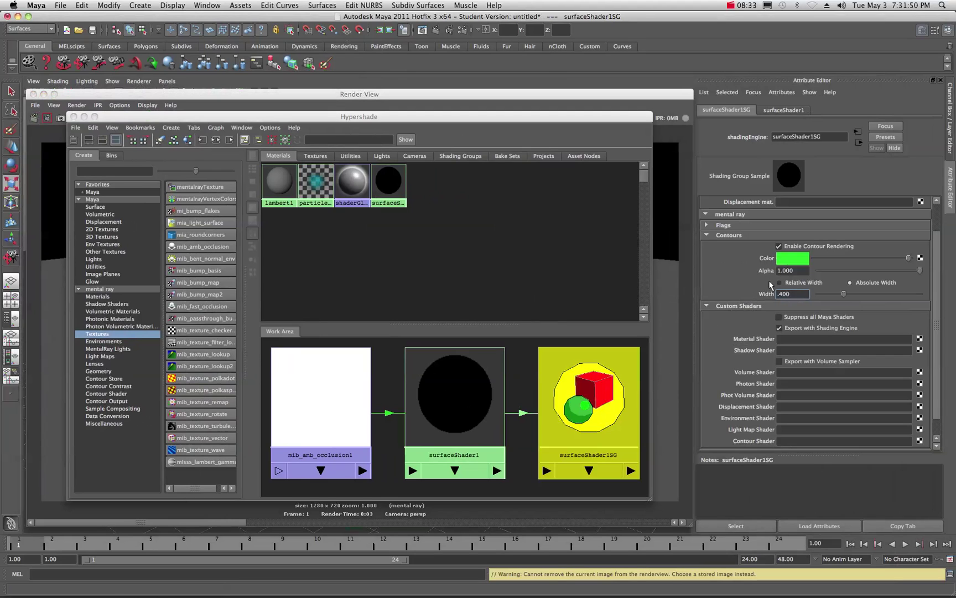
pyautogui.click(797, 270)
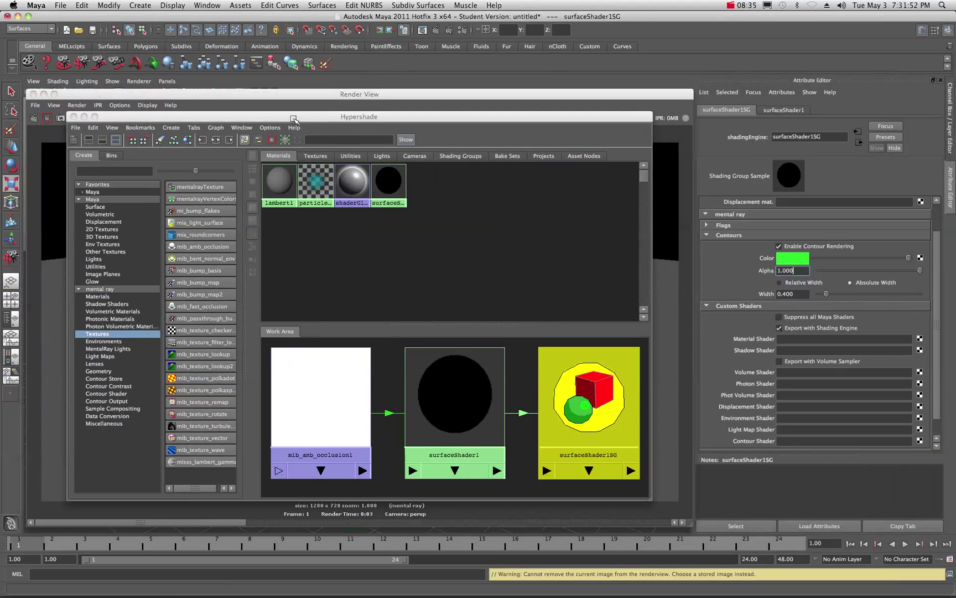
pyautogui.press('super+m')
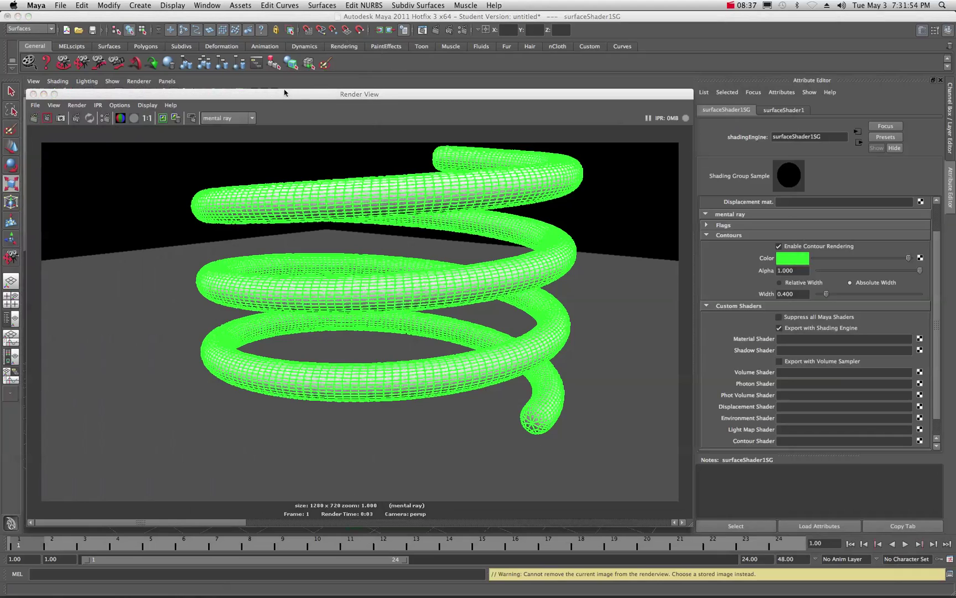
# - Render the helix again with the narrower contour lines and keep the image in the Render View
pyautogui.click(49, 119)
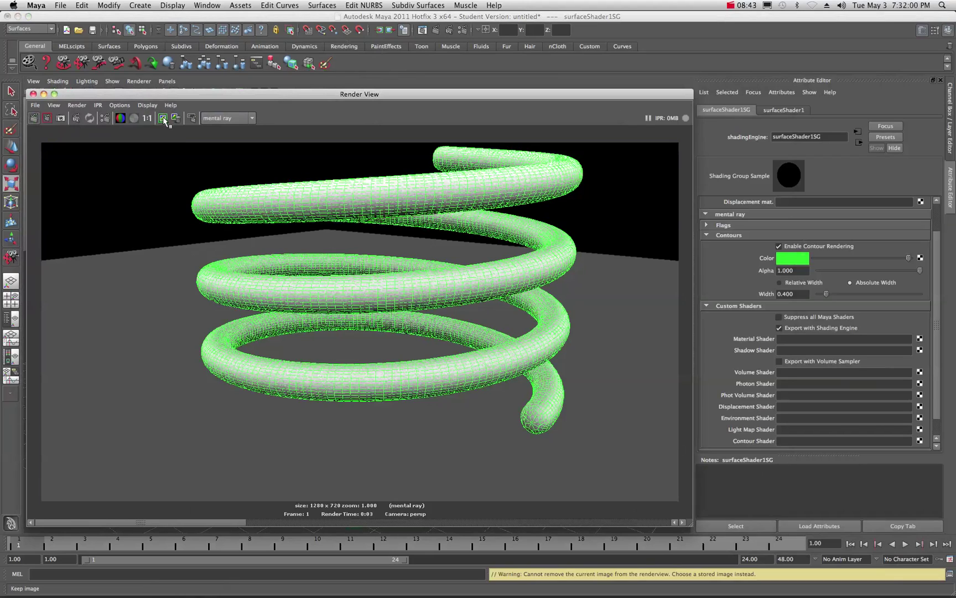
pyautogui.click(163, 119)
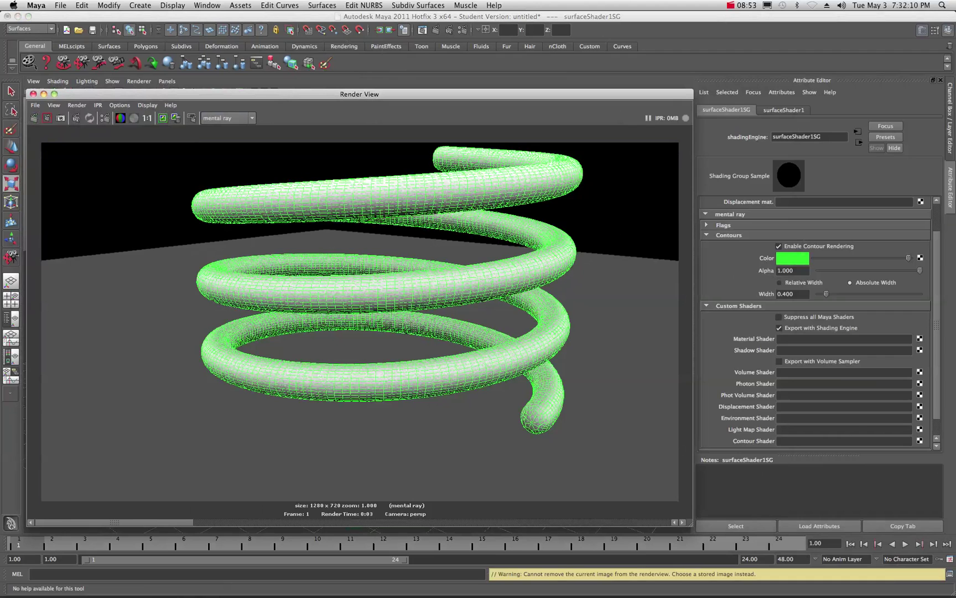
# - Bring back the Hypershade, reduce the contour width of the surfaceShader1SG shading group to 0.350, and move the Hypershade aside
pyautogui.click(859, 142)
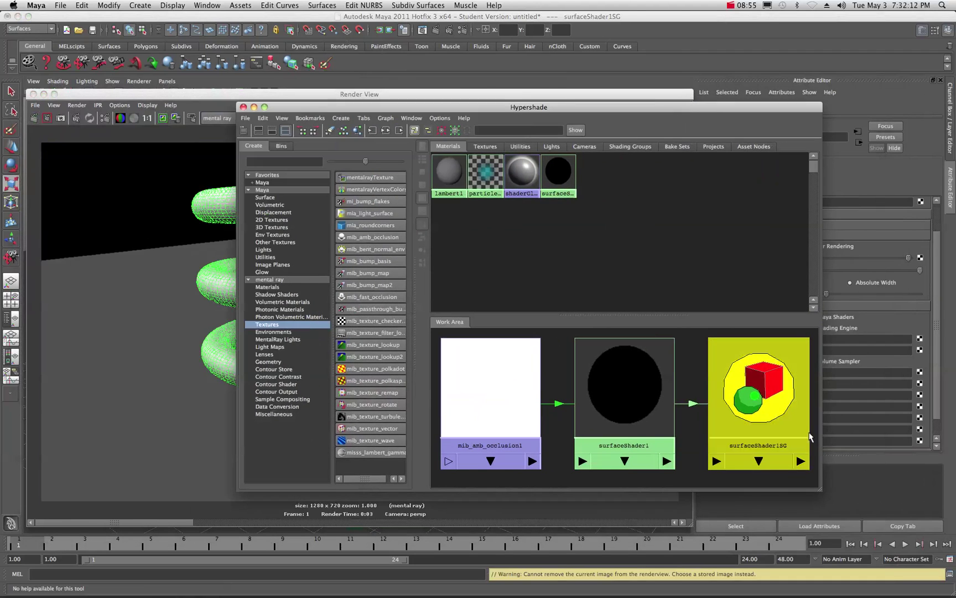
pyautogui.moveTo(780, 108); pyautogui.dragTo(645, 120)
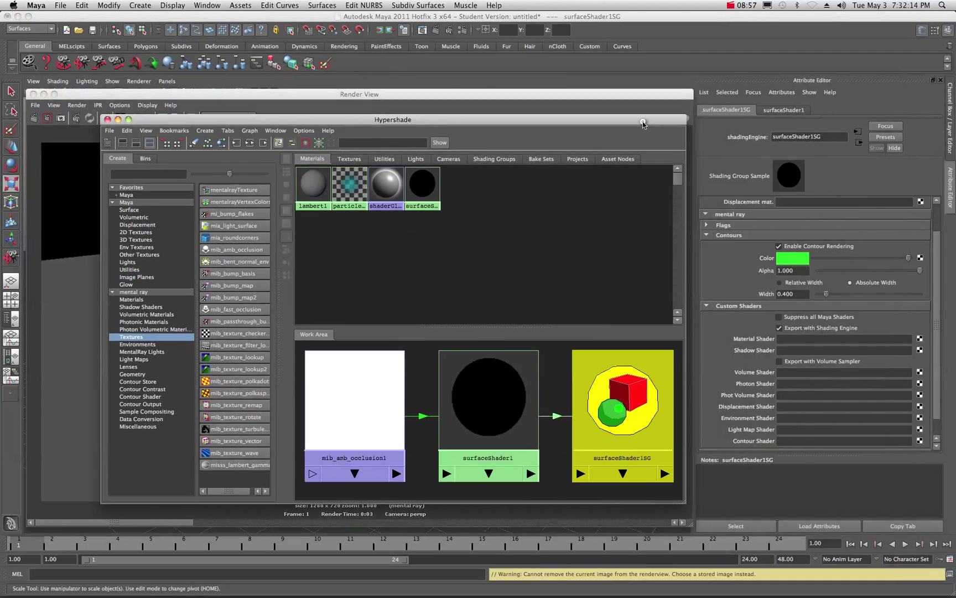
pyautogui.click(784, 299)
pyautogui.moveTo(782, 295); pyautogui.dragTo(799, 295)
pyautogui.write('35')
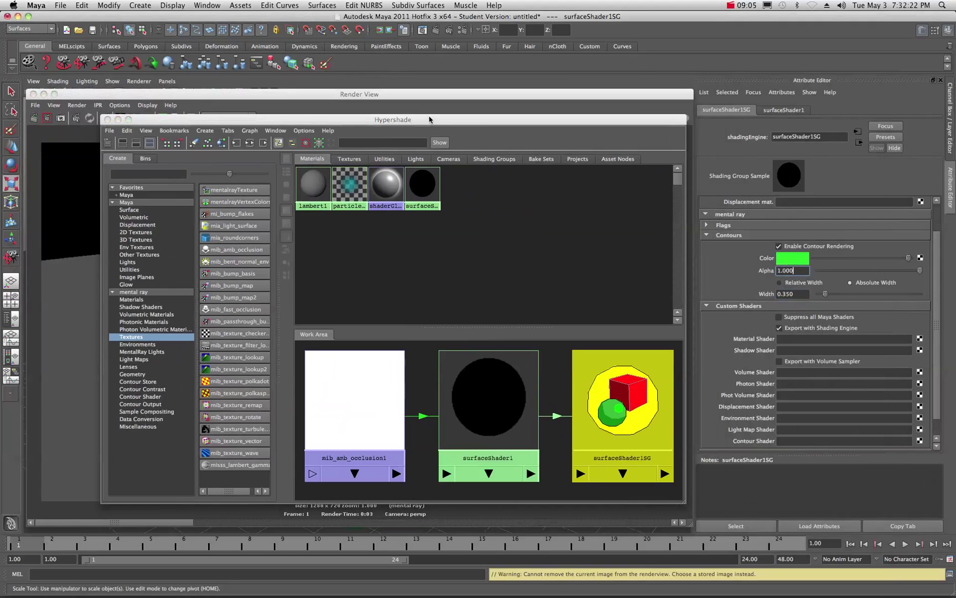
pyautogui.click(430, 118)
pyautogui.moveTo(429, 118); pyautogui.dragTo(955, 128)
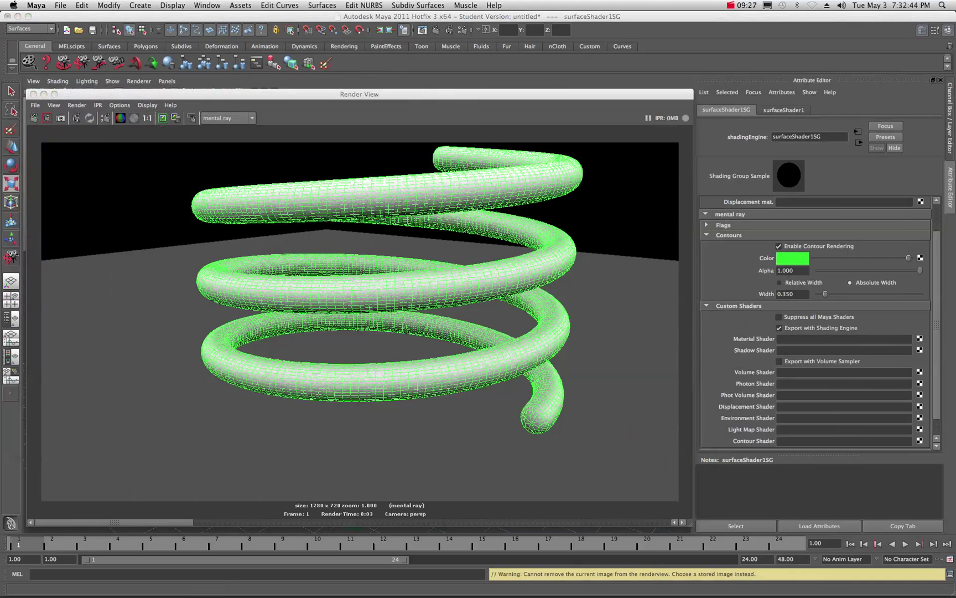
# - Set the samples of the mib_amb_occlusion1 texture to 128 and render the frame in the Render View
pyautogui.click(891, 166)
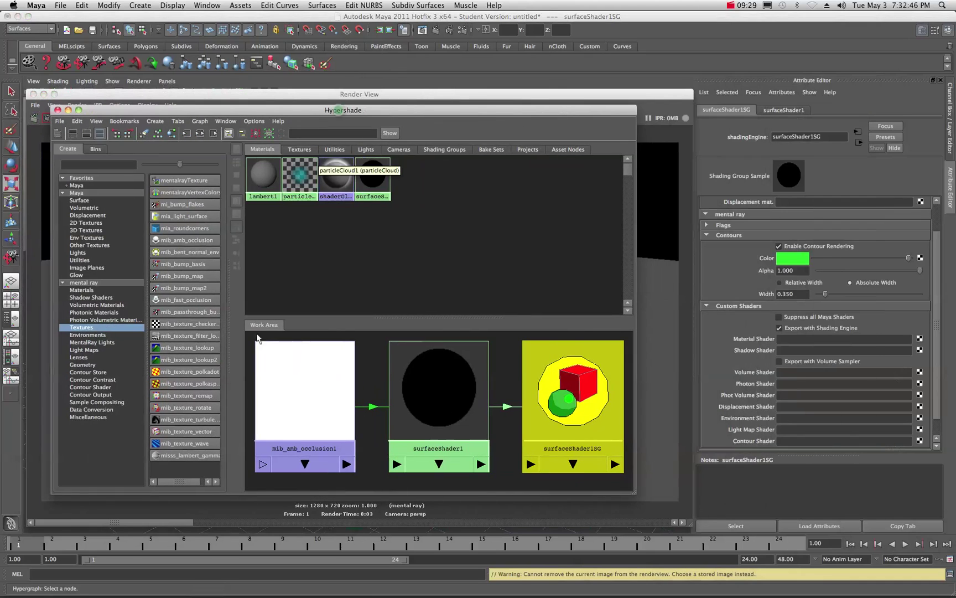
pyautogui.click(307, 390)
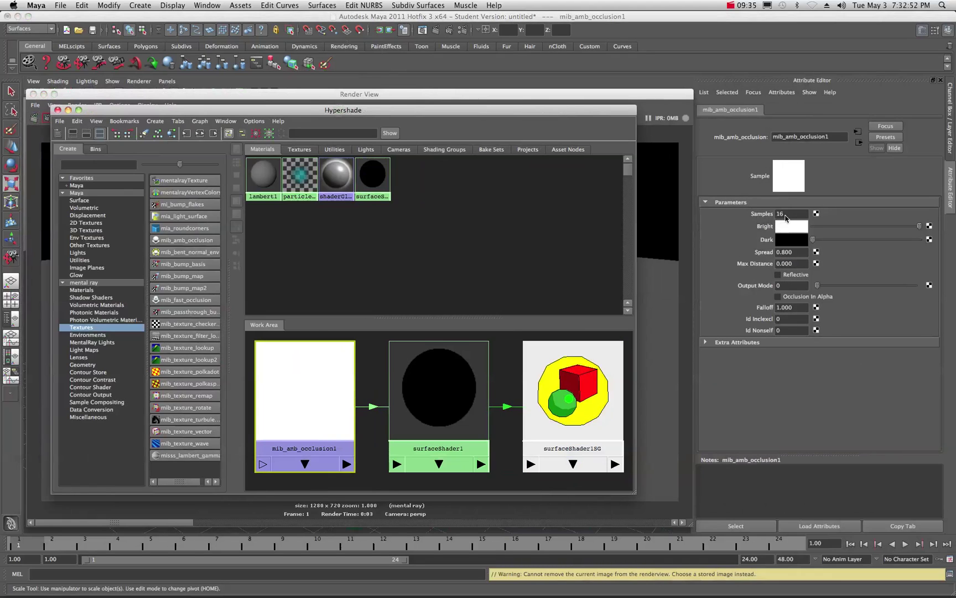
pyautogui.click(788, 216)
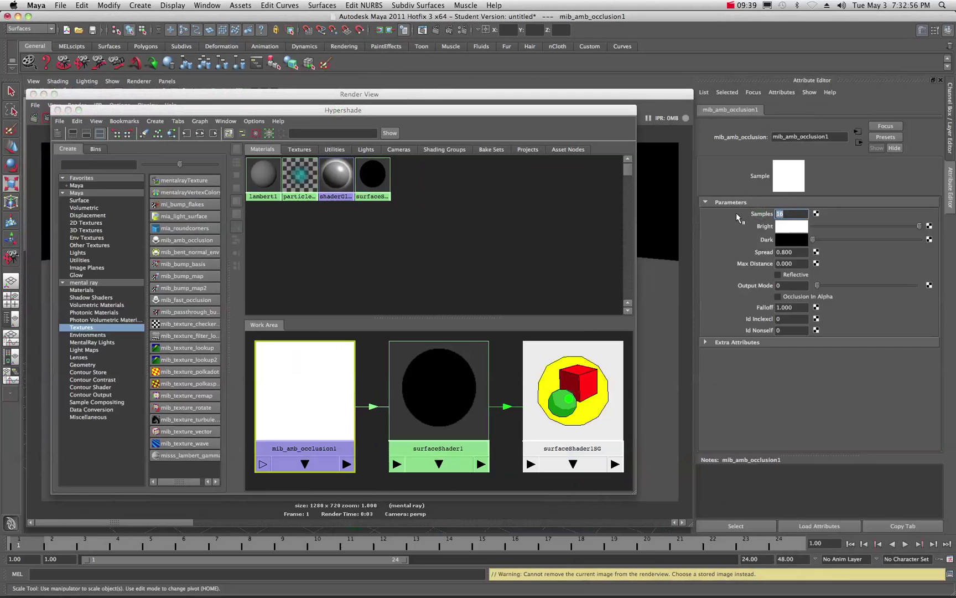
pyautogui.write('1280')
pyautogui.click(797, 252)
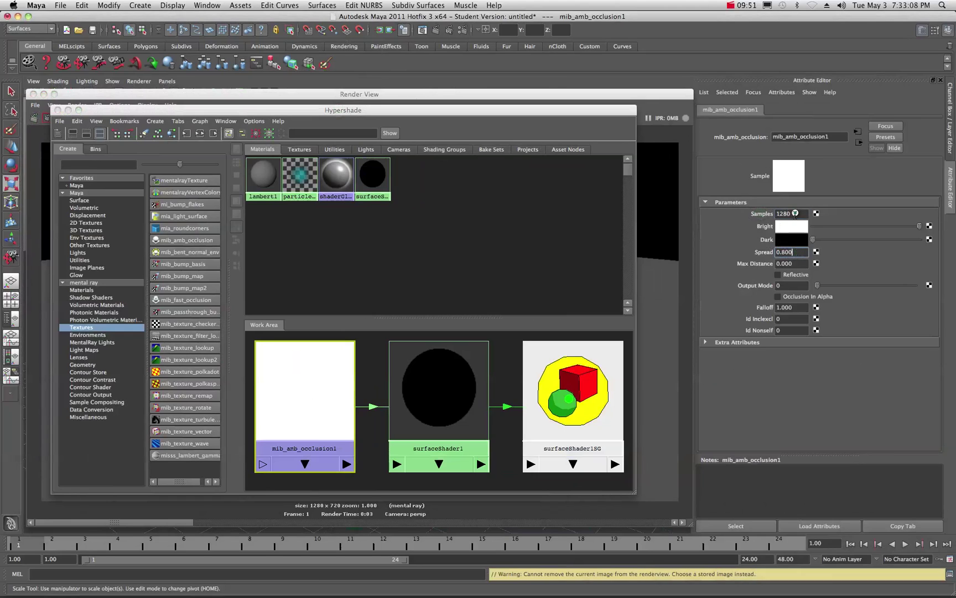
pyautogui.doubleClick(795, 213)
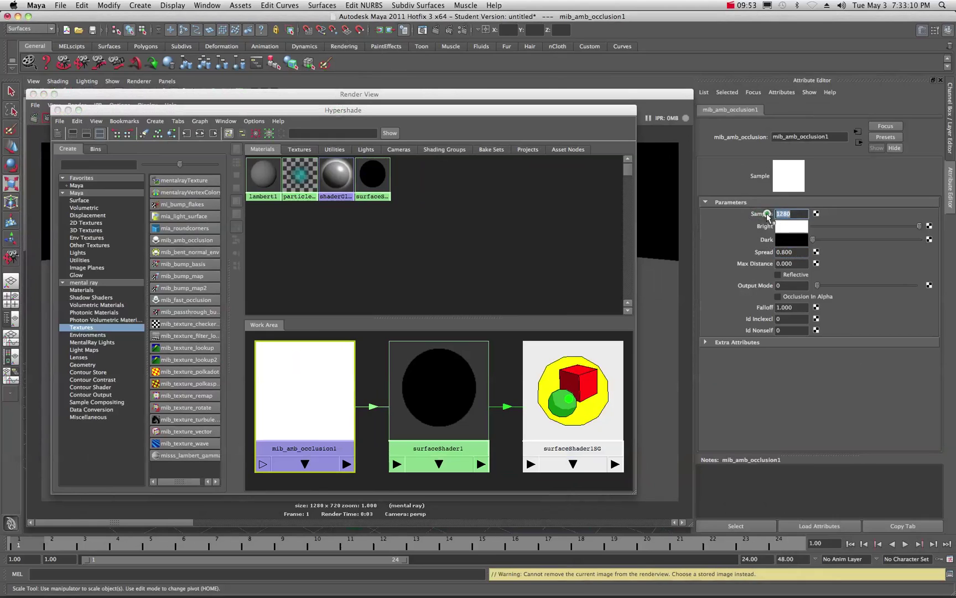
pyautogui.write('12')
pyautogui.click(800, 251)
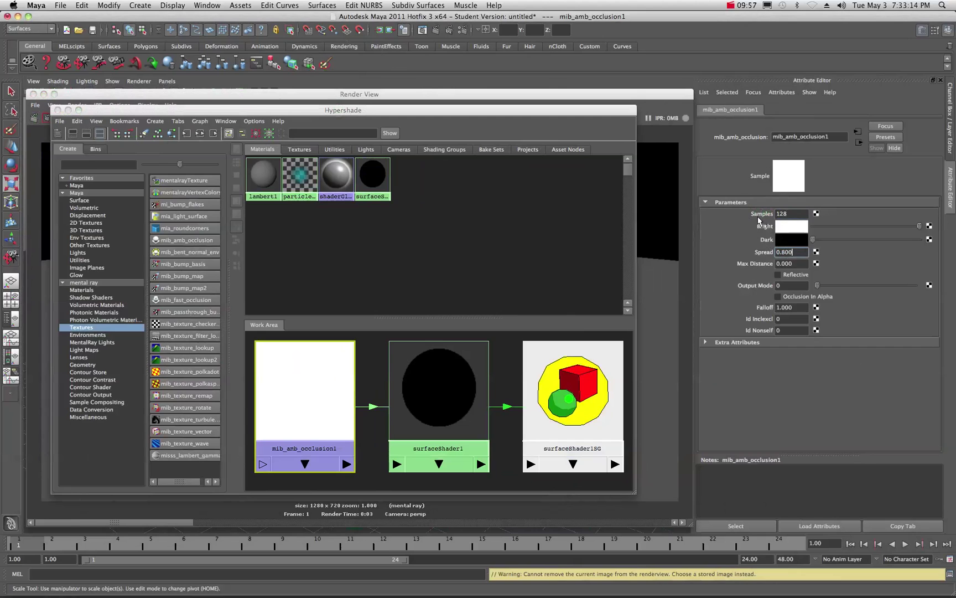
pyautogui.click(309, 97)
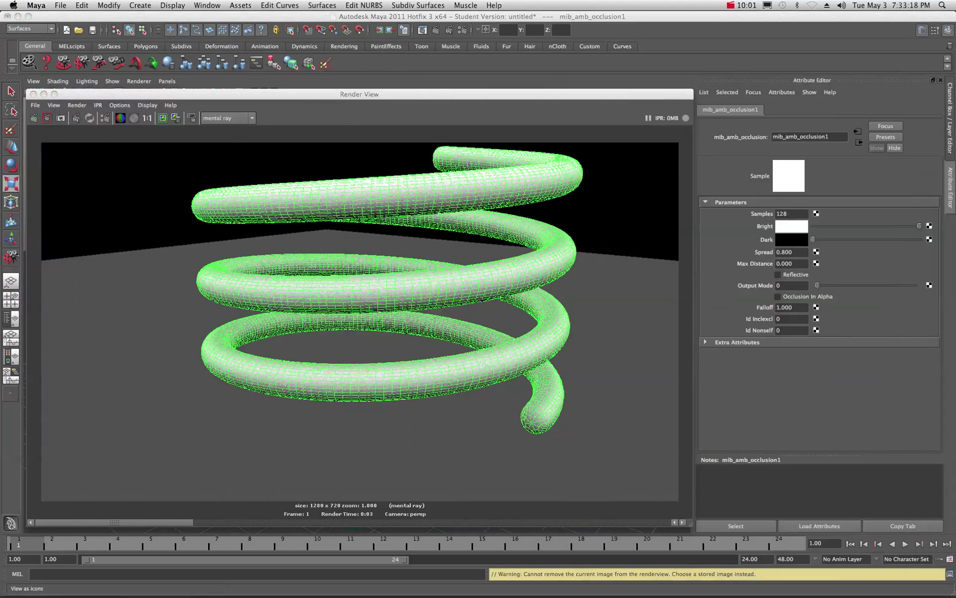
pyautogui.click(36, 118)
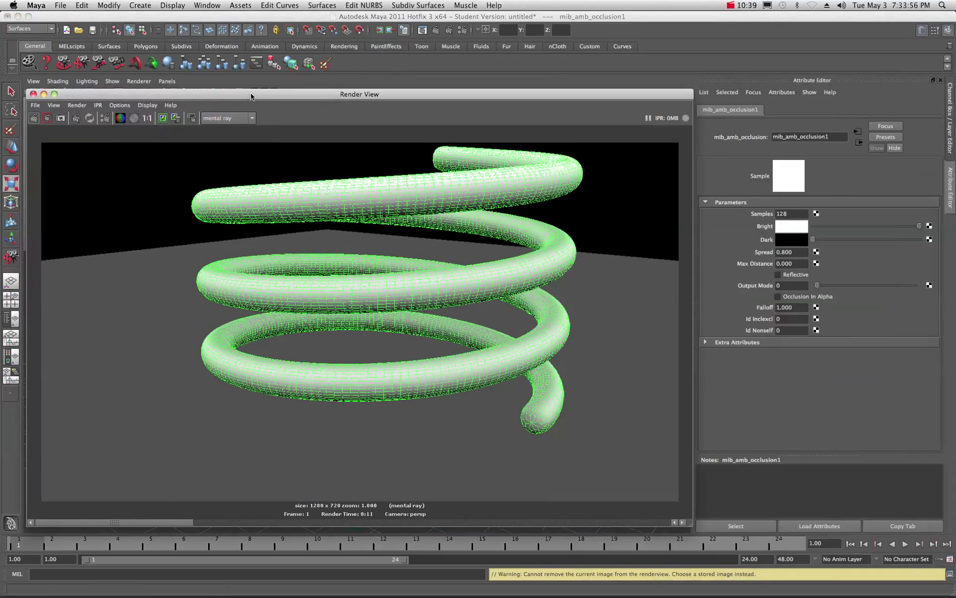
# - Assign the existing surfaceShader1 material to the NURBS floor plane beneath the helix
pyautogui.moveTo(249, 95); pyautogui.dragTo(444, 115)
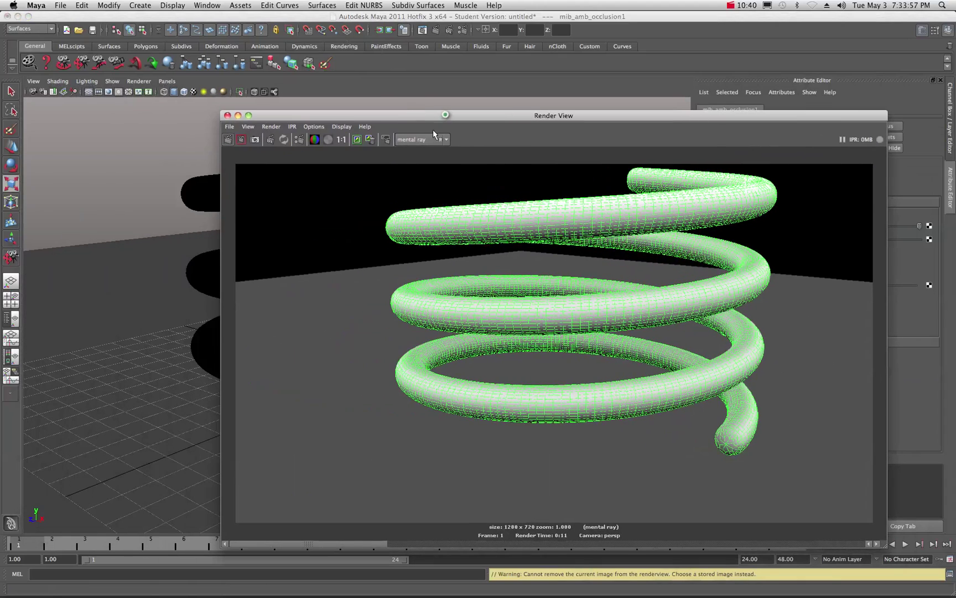
pyautogui.click(114, 310)
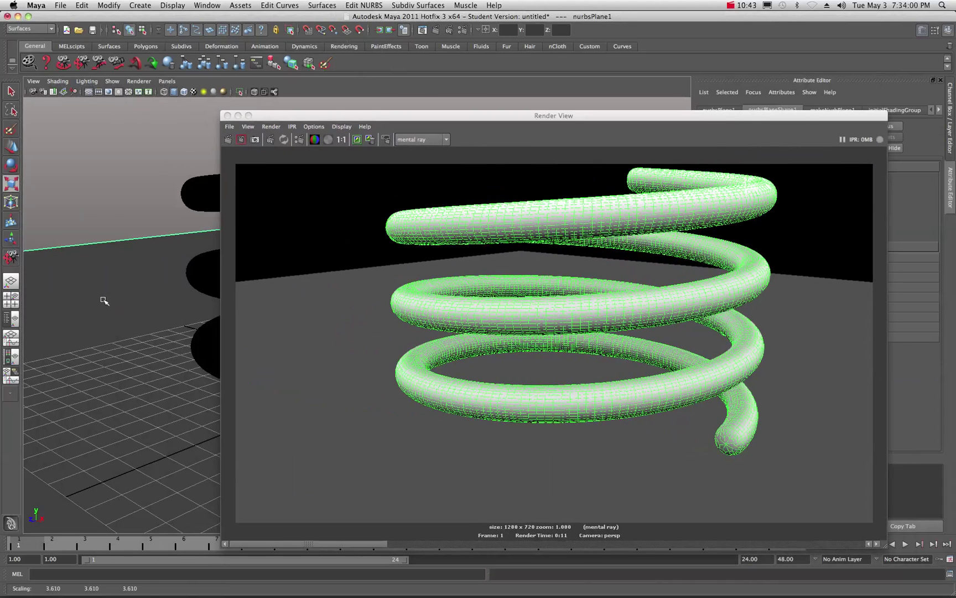
pyautogui.rightClick(103, 301)
pyautogui.moveTo(111, 449)
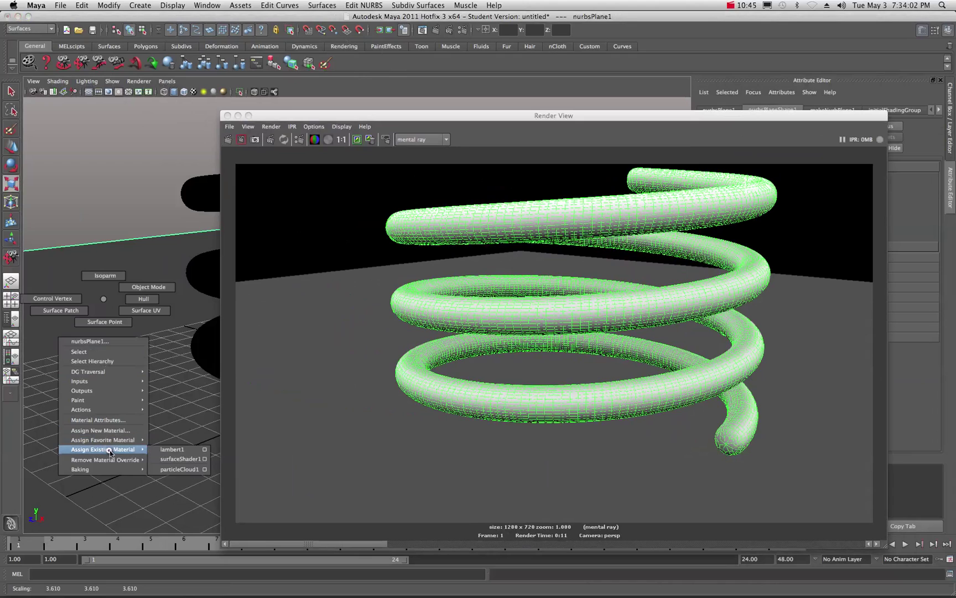
pyautogui.click(161, 458)
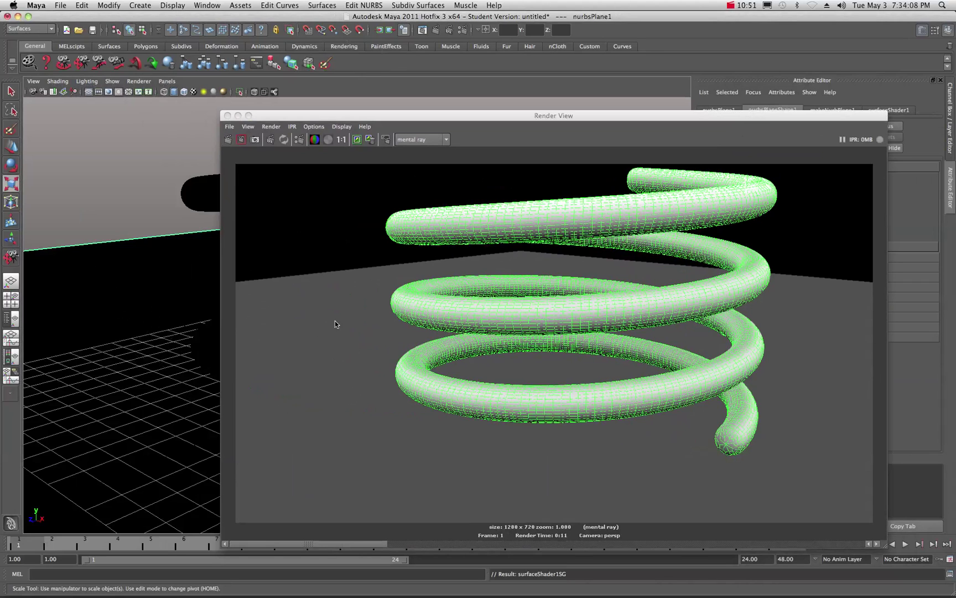
# - Keep the current image, render the frame with the newly shaded floor plane, and keep that image too
pyautogui.moveTo(574, 117); pyautogui.dragTo(387, 76)
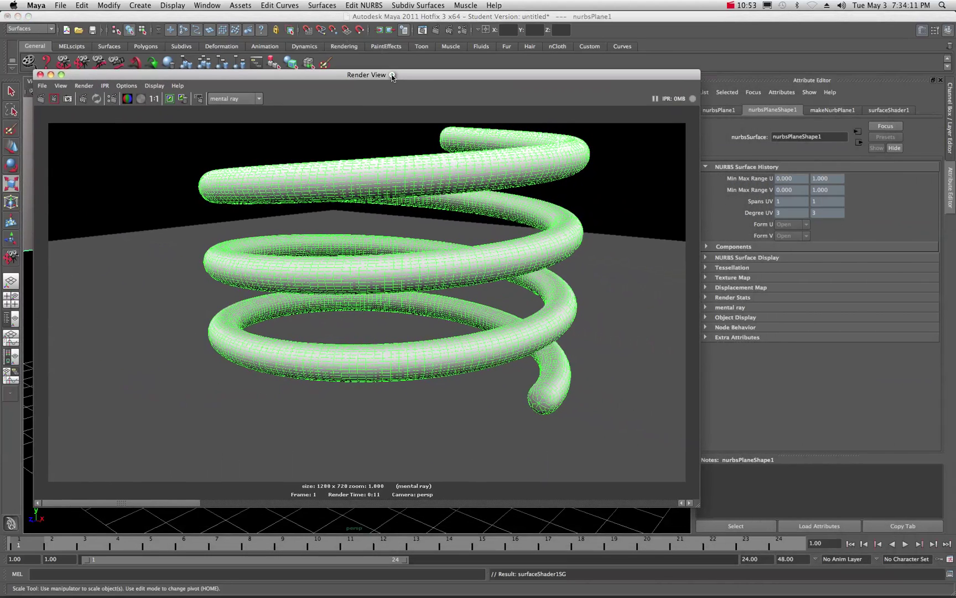
pyautogui.click(169, 99)
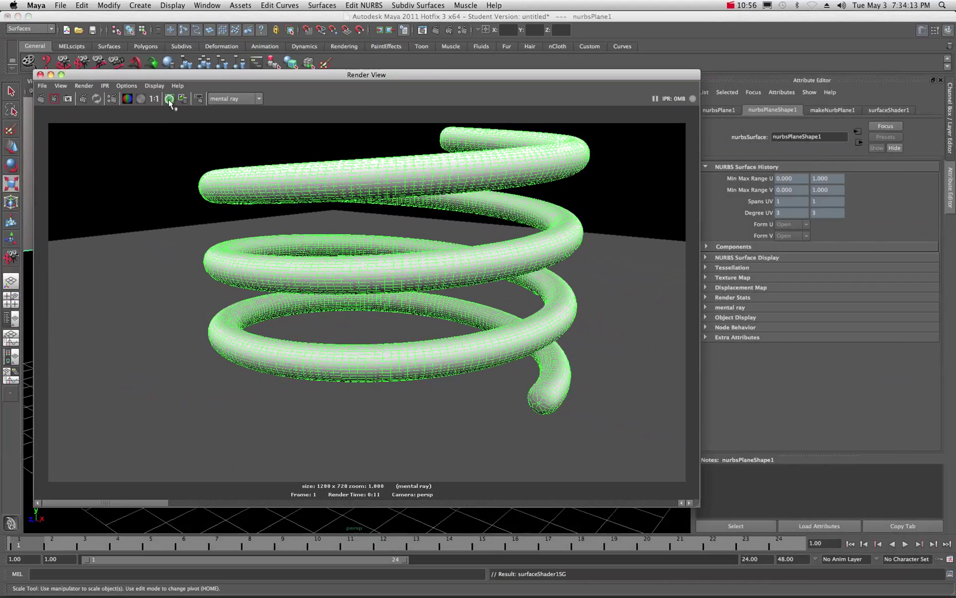
pyautogui.click(42, 99)
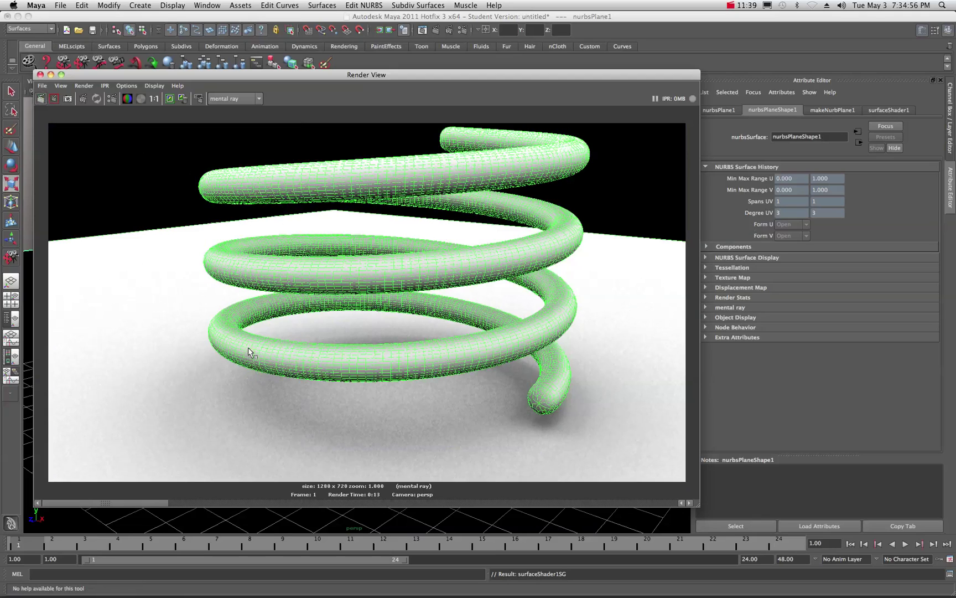
pyautogui.click(170, 99)
# - Uncover the Render Settings and set the contour Over-Sample to 8 and the Filter Type to Triangle Filter
pyautogui.moveTo(321, 78); pyautogui.dragTo(955, 78)
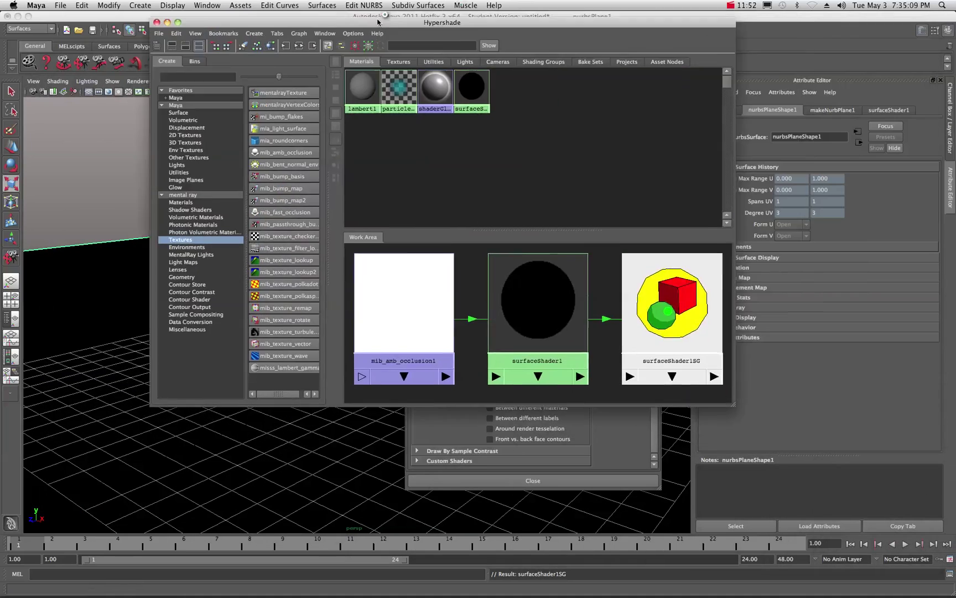
pyautogui.moveTo(367, 26); pyautogui.dragTo(258, 118)
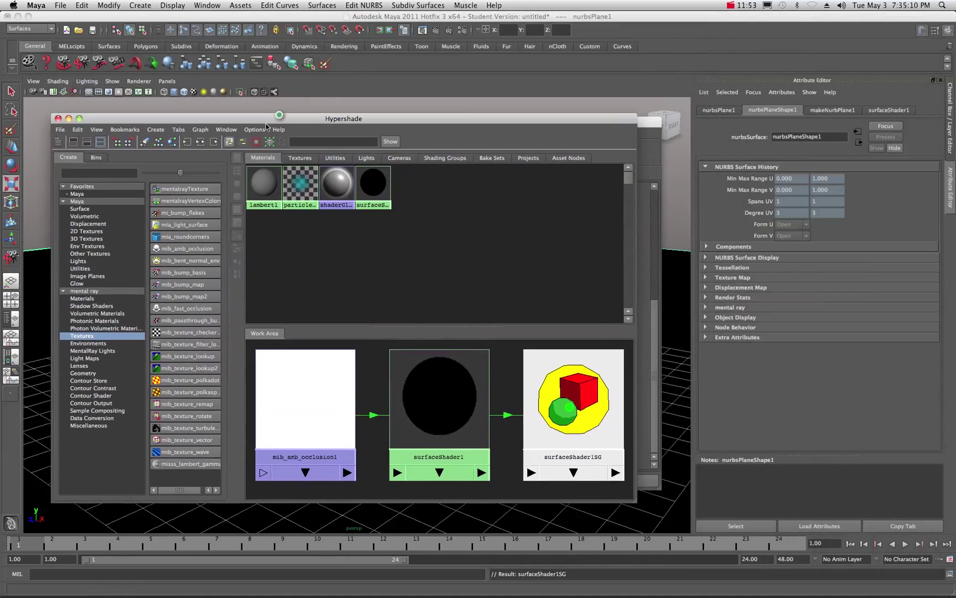
pyautogui.click(305, 384)
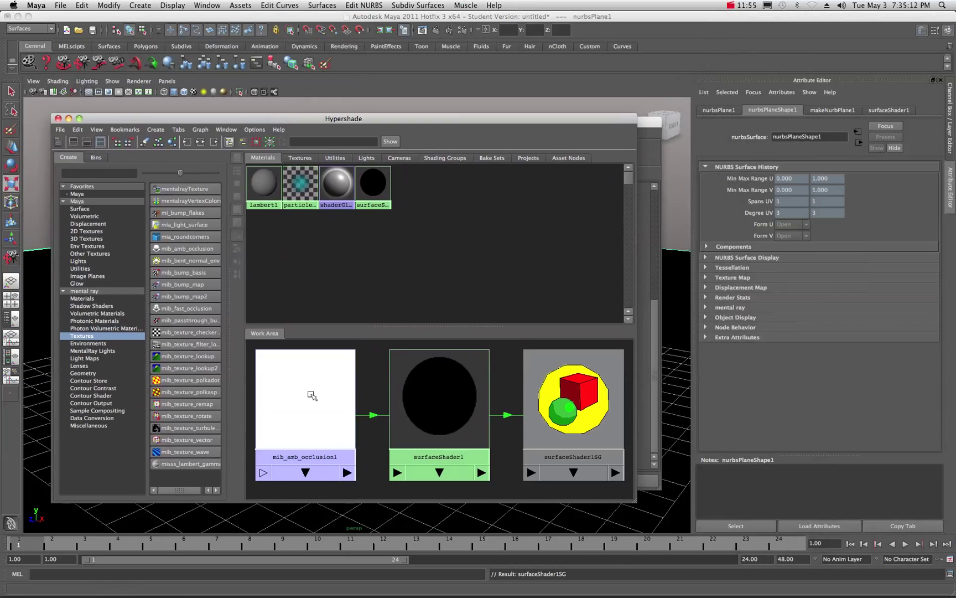
pyautogui.moveTo(273, 118); pyautogui.dragTo(955, 170)
pyautogui.click(848, 170)
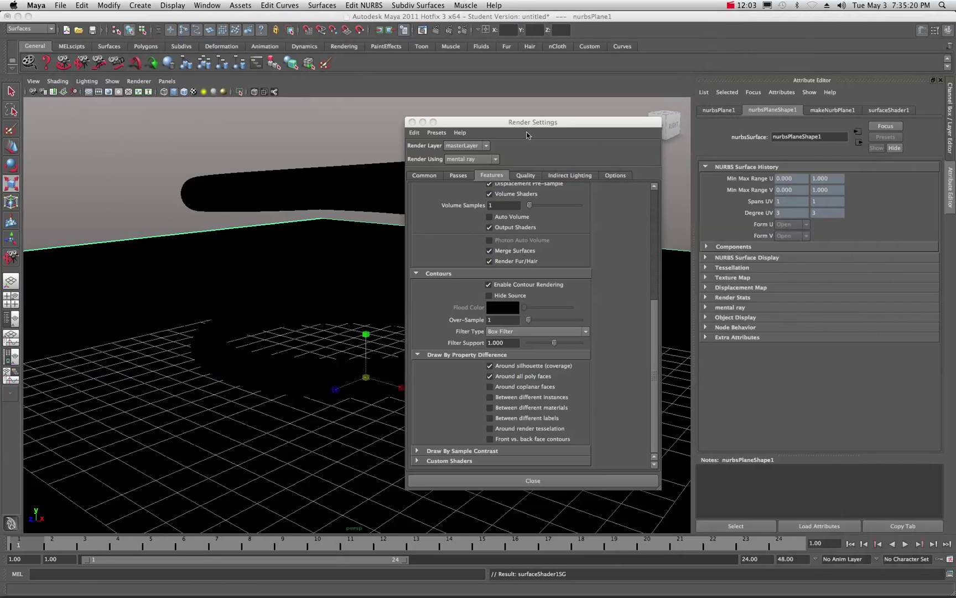
pyautogui.click(497, 321)
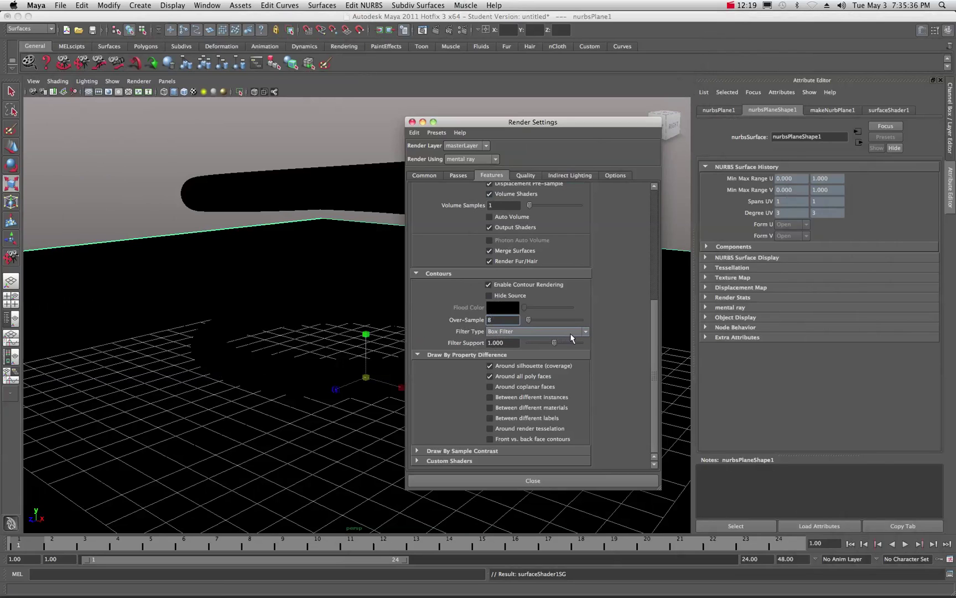
pyautogui.click(585, 332)
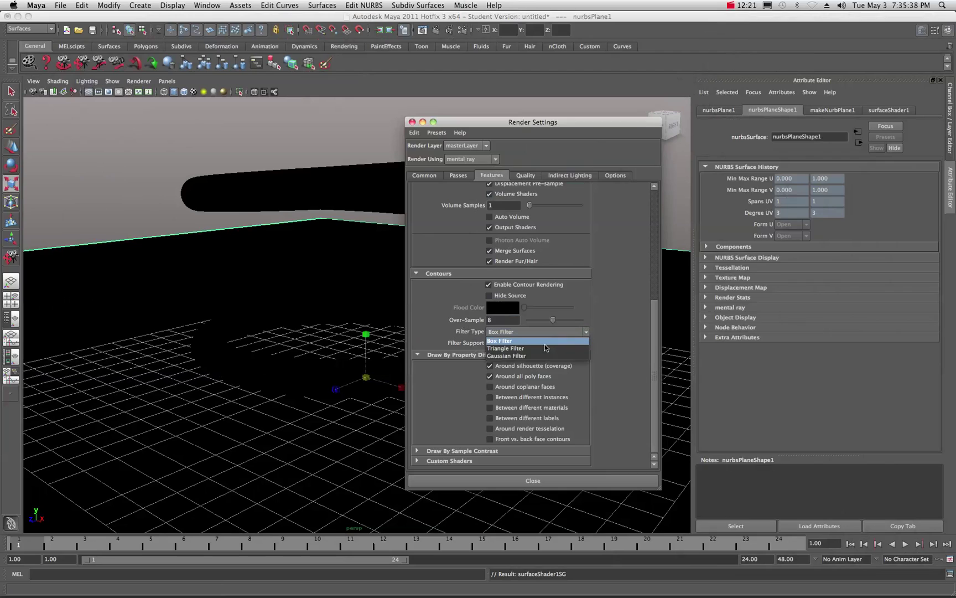
pyautogui.click(524, 348)
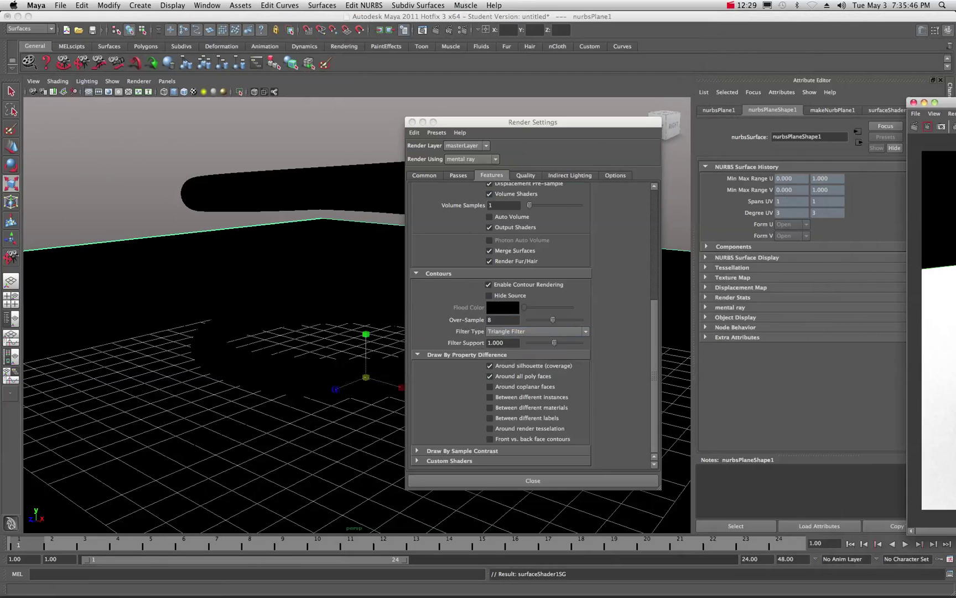
# - Bring the Render View back and render the frame with the new contour over-sampling and filter
pyautogui.moveTo(940, 103); pyautogui.dragTo(203, 95)
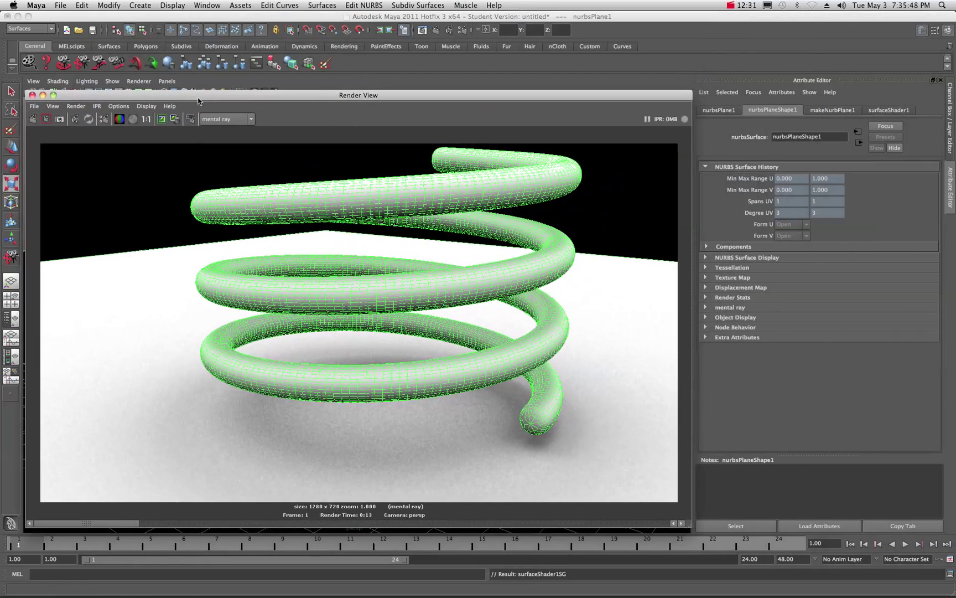
pyautogui.click(32, 120)
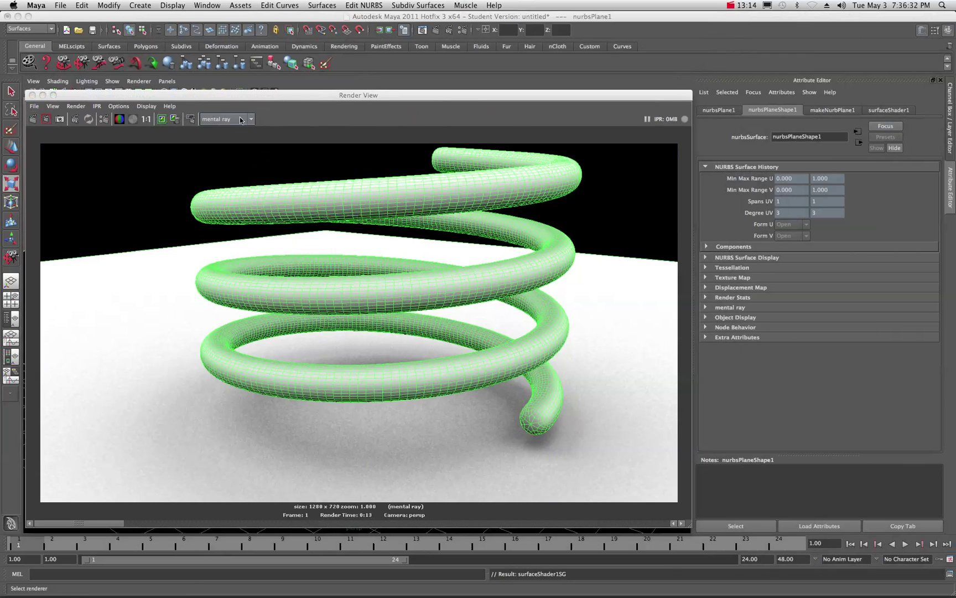
# - Apply the Production quality preset in the mental ray Render Settings
pyautogui.click(101, 119)
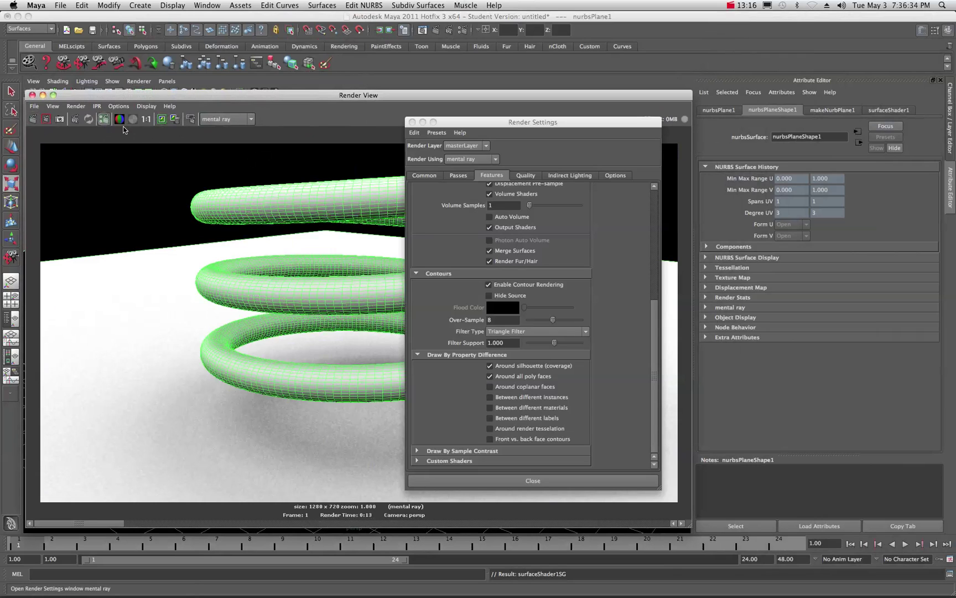
pyautogui.scroll(1, 464, 267)
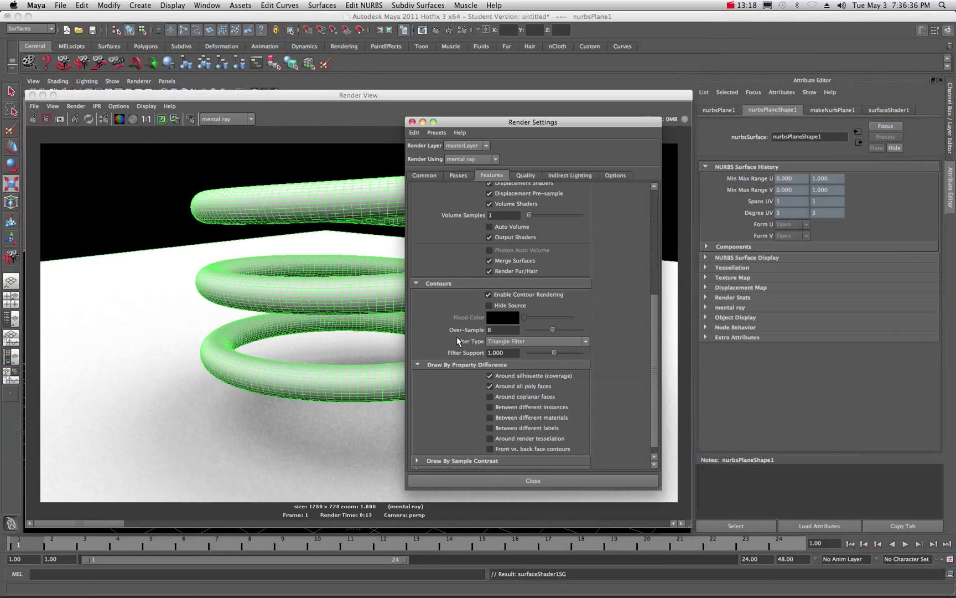
pyautogui.scroll(4, 479, 330)
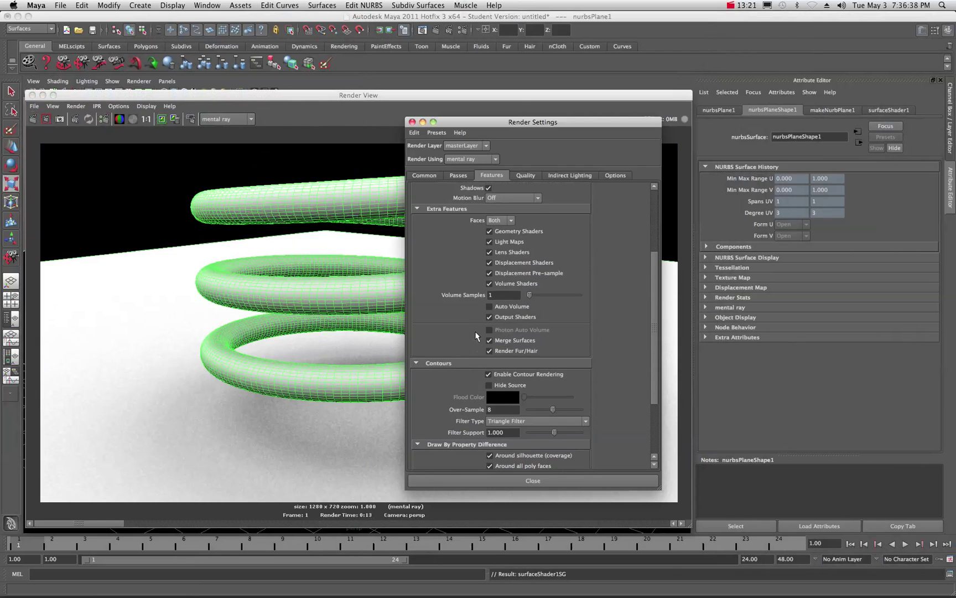
pyautogui.scroll(6, 475, 331)
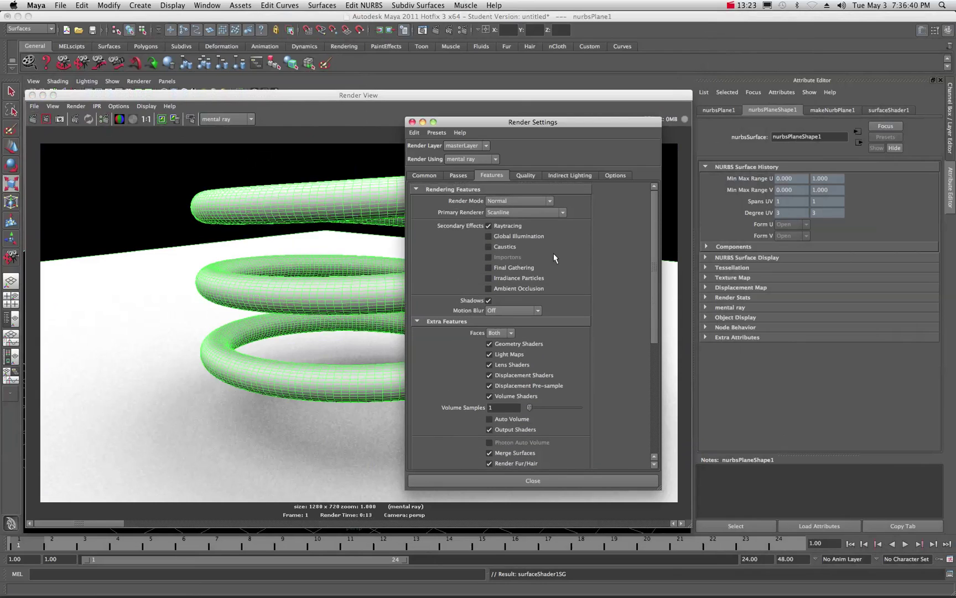
pyautogui.click(529, 176)
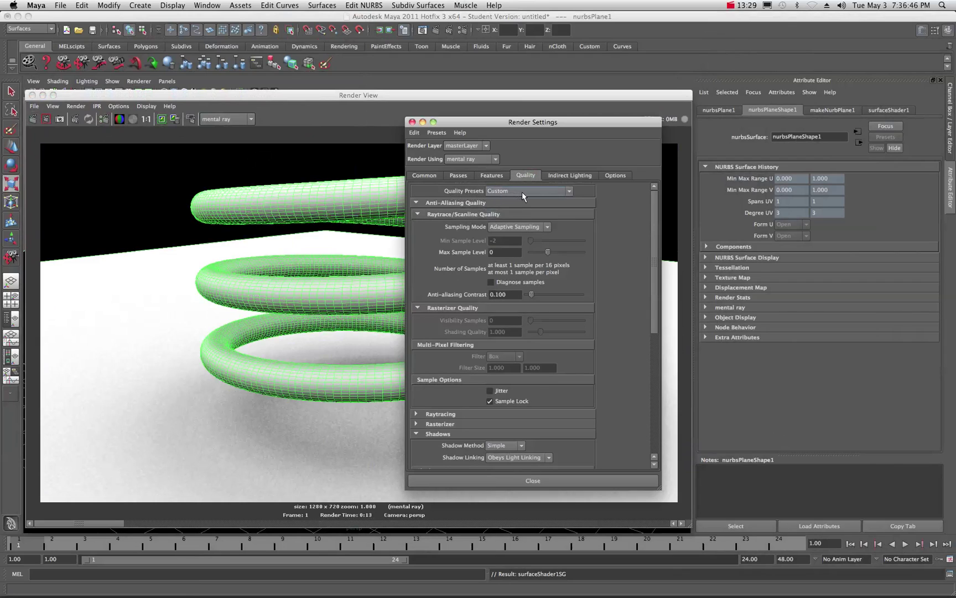
pyautogui.click(568, 190)
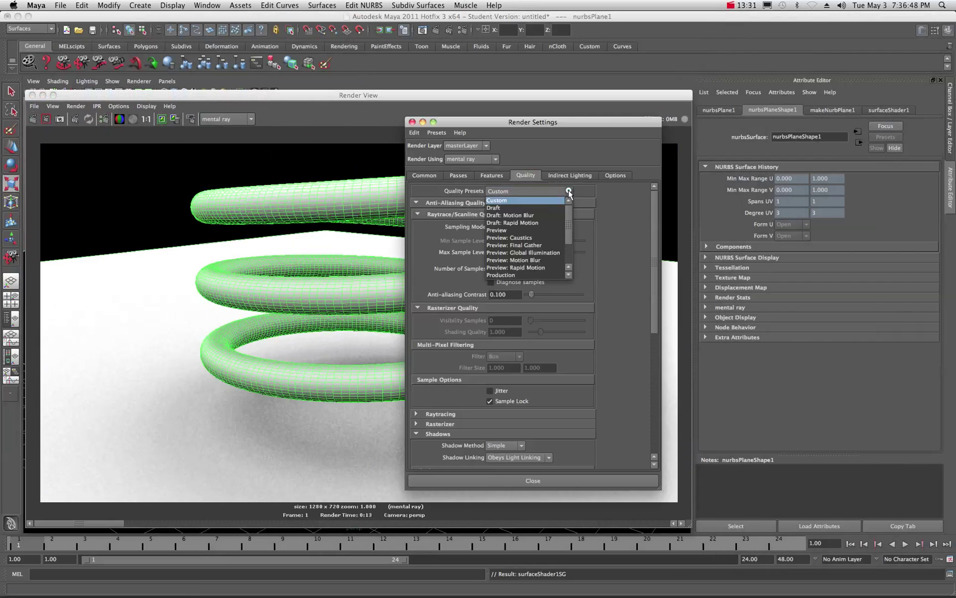
pyautogui.click(515, 275)
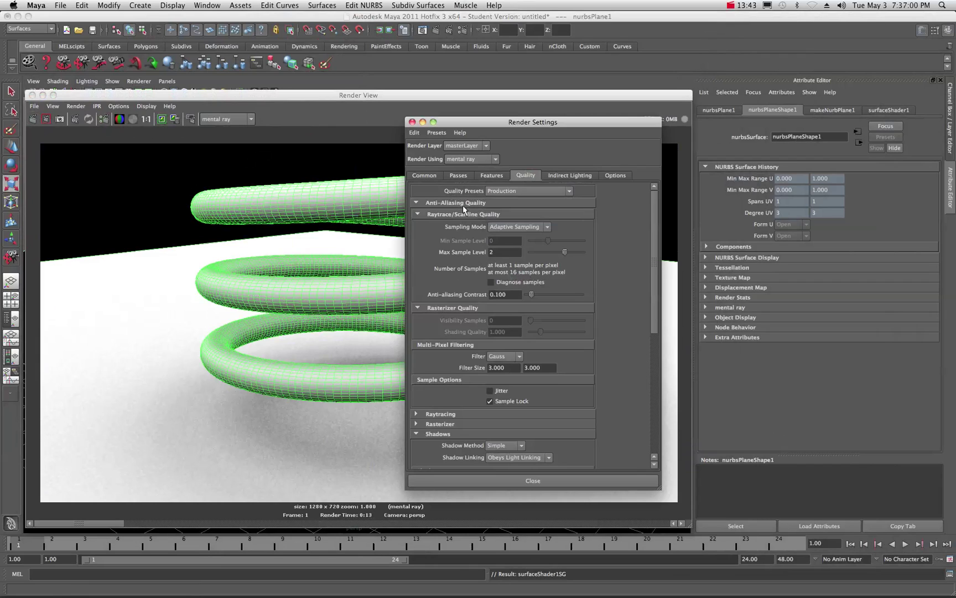
# - Put the Render Settings away, render the frame at Production quality, and keep the image
pyautogui.moveTo(491, 122); pyautogui.dragTo(497, 119)
pyautogui.click(419, 122)
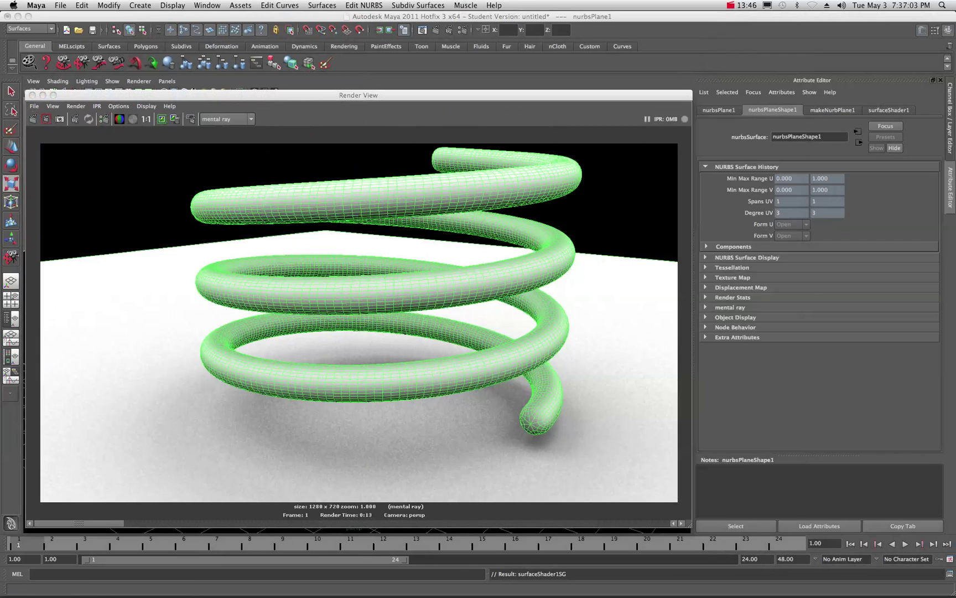
pyautogui.click(34, 120)
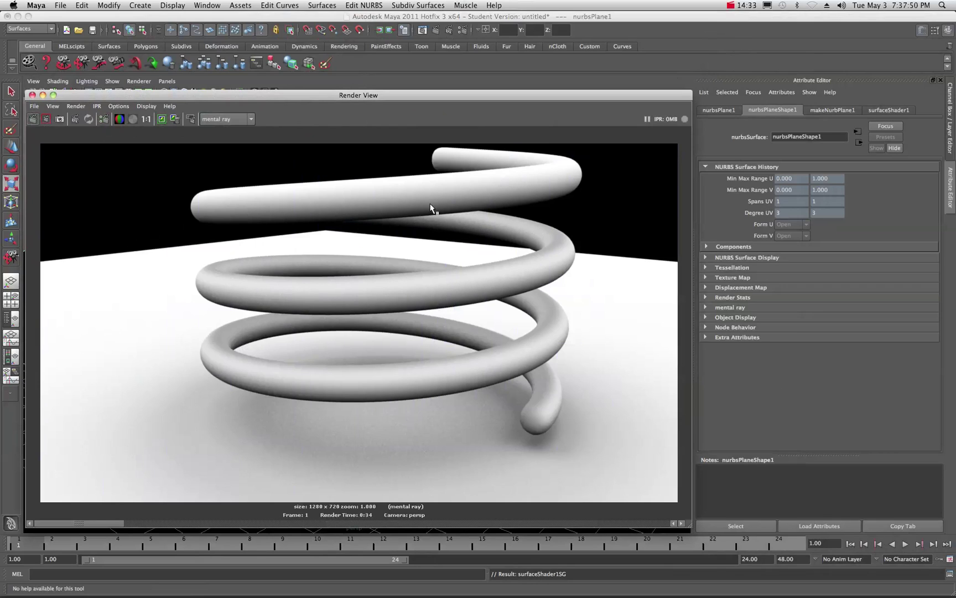
pyautogui.click(162, 119)
# - Enable contour drawing around silhouettes (coverage) and around all poly faces, then clear the Render Settings aside and render the frame
pyautogui.click(462, 29)
pyautogui.moveTo(733, 135); pyautogui.dragTo(496, 124)
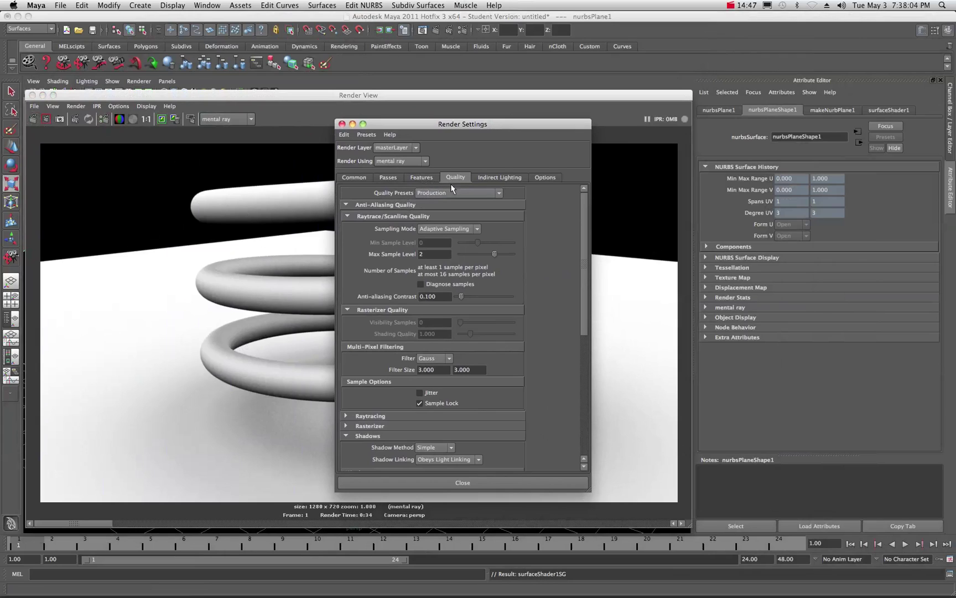
pyautogui.click(418, 179)
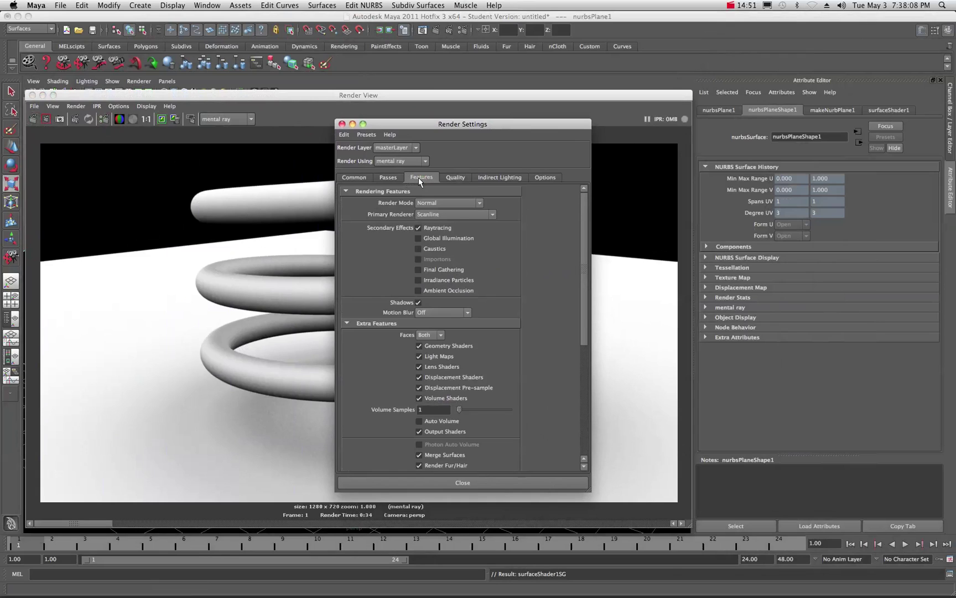
pyautogui.scroll(-8, 391, 296)
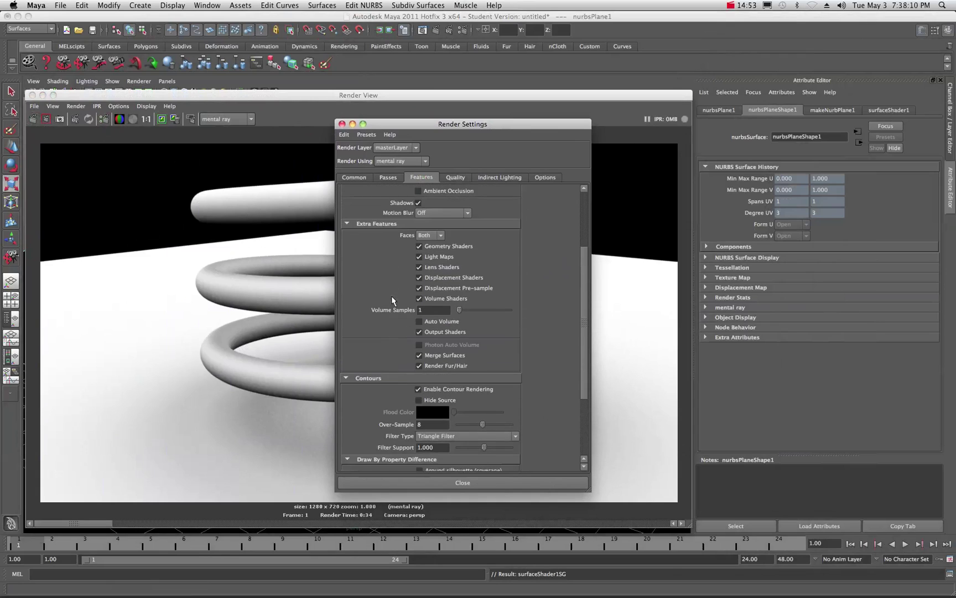
pyautogui.scroll(-3, 391, 300)
pyautogui.scroll(-1, 390, 298)
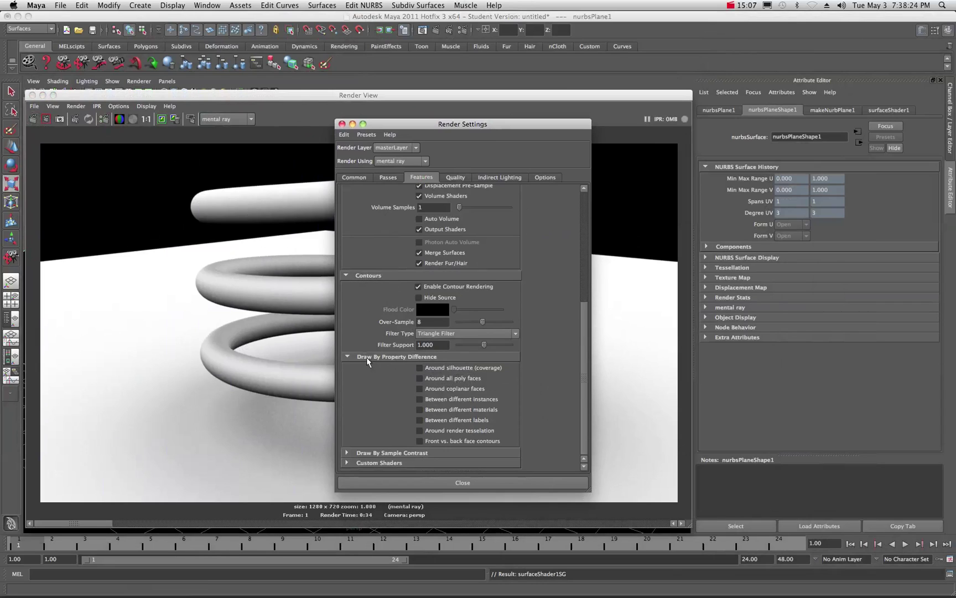
pyautogui.click(419, 368)
pyautogui.click(420, 378)
pyautogui.moveTo(398, 124); pyautogui.dragTo(955, 127)
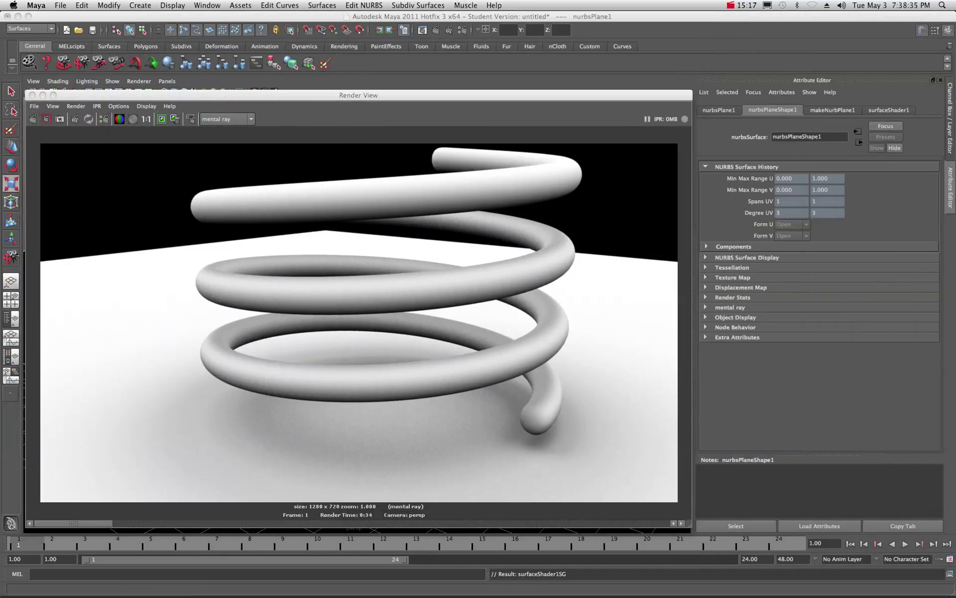
pyautogui.click(34, 119)
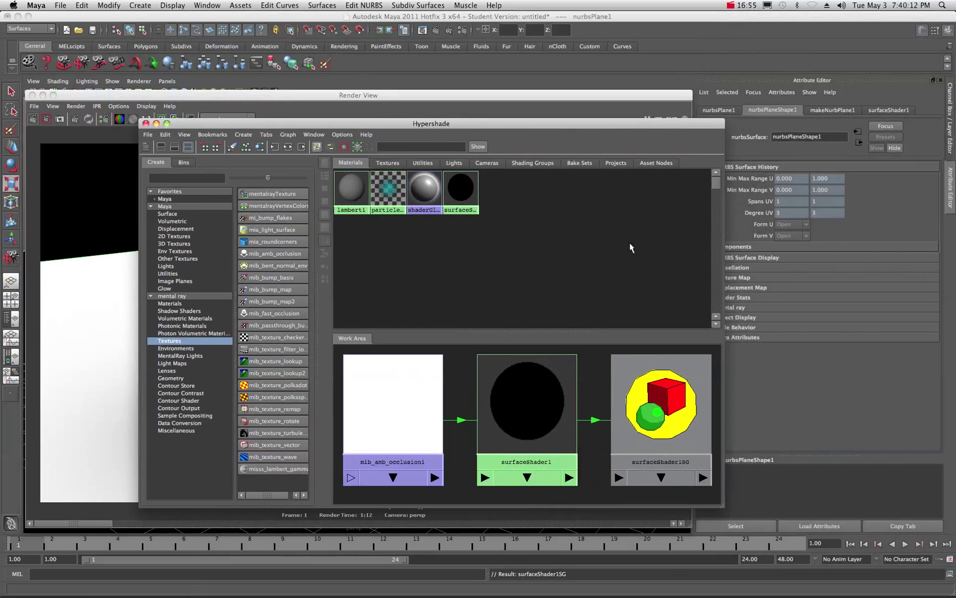
# - Bring up the mib_amb_occlusion1 attributes from the Hypershade network and set the Spread to 0.400
pyautogui.moveTo(662, 125); pyautogui.dragTo(662, 126)
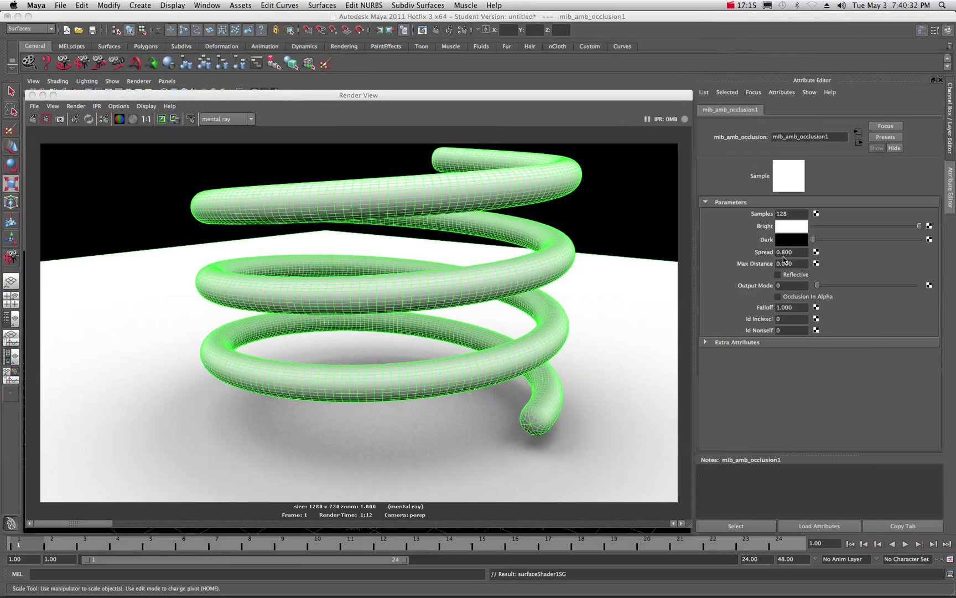
pyautogui.moveTo(781, 254); pyautogui.dragTo(798, 256)
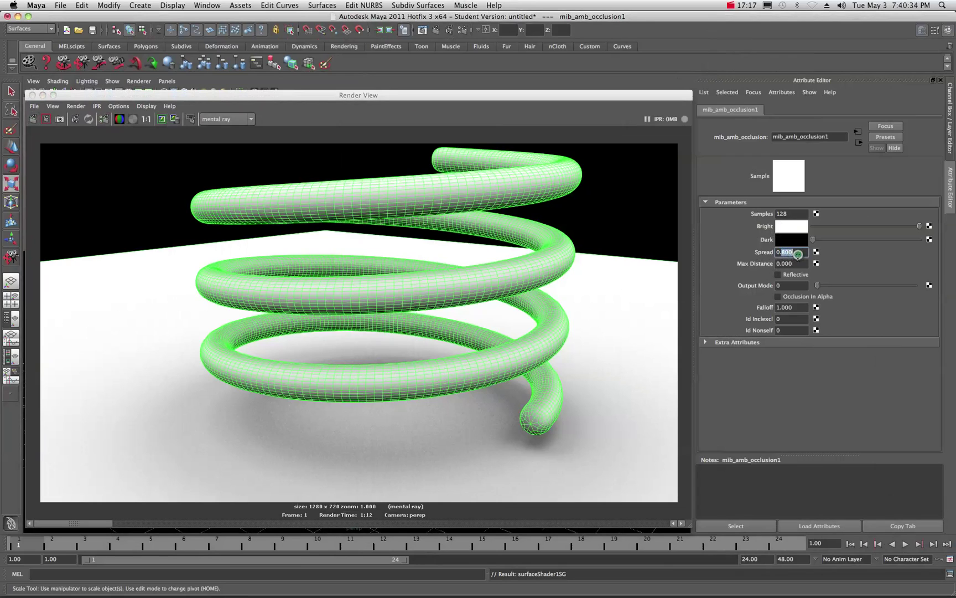
pyautogui.write('400')
pyautogui.press('Tab')
# - Render the frame with the new occlusion spread and keep the image for comparison with the earlier renders
pyautogui.click(34, 120)
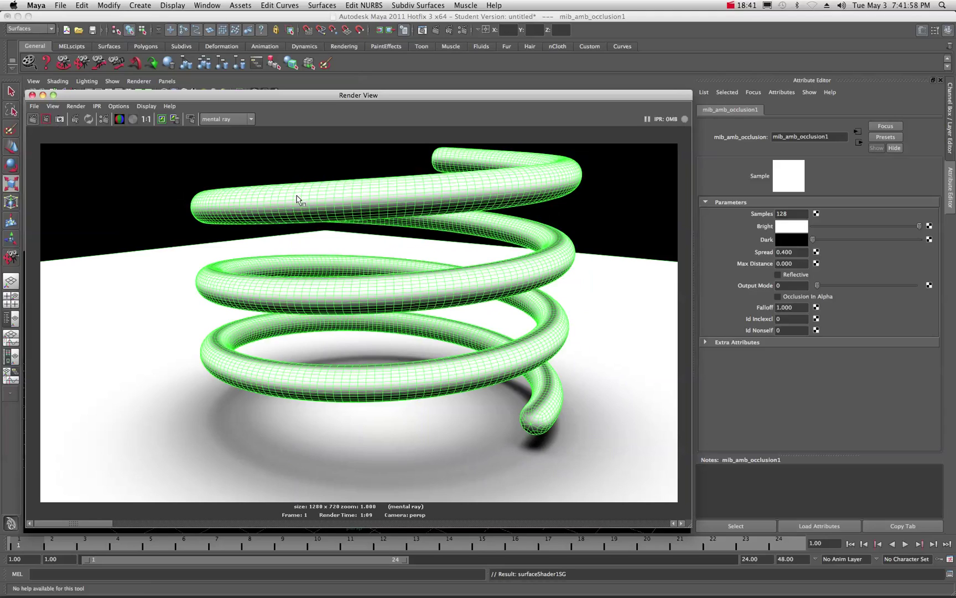
pyautogui.click(162, 119)
pyautogui.moveTo(74, 527)
pyautogui.mouseDown()
pyautogui.moveTo(191, 526)
pyautogui.moveTo(67, 527)
pyautogui.mouseUp()
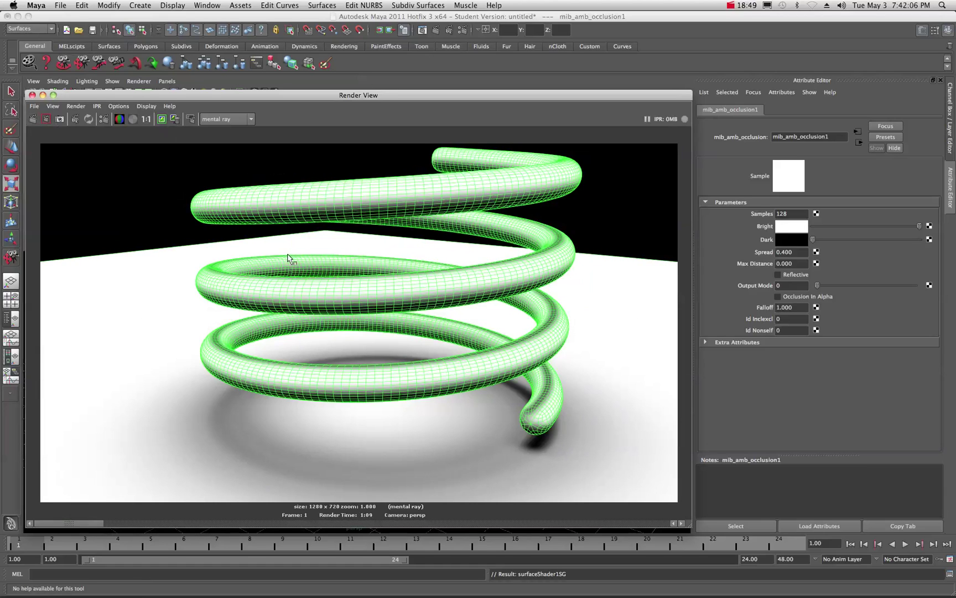